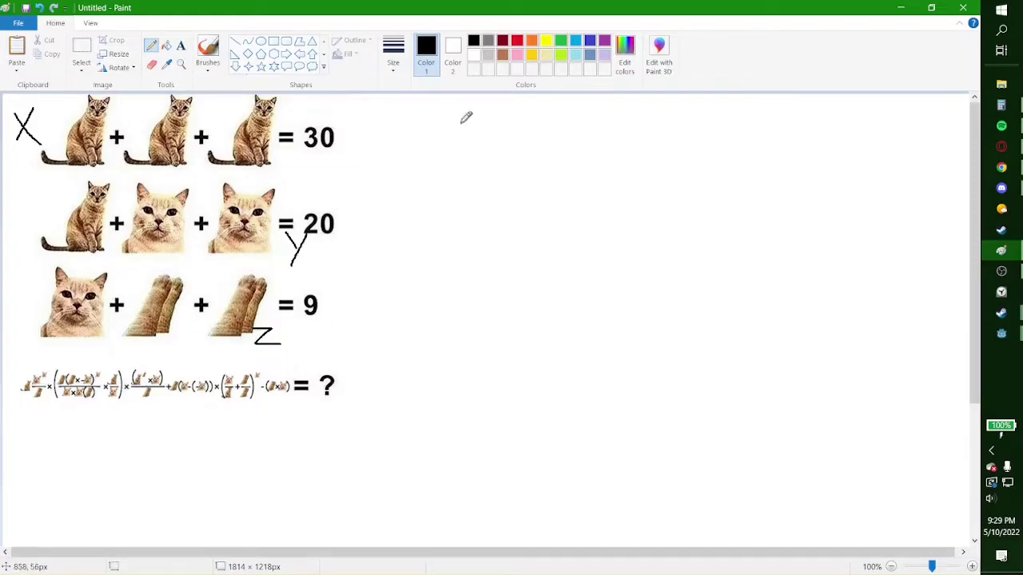
- Handwrite the equation 3X = 30 in the blank area beside the cat puzzle with the Pencil tool
{"action": "mouse_move", "coordinate": [559, 201]}
{"action": "left_mouse_down"}
{"action": "mouse_move", "coordinate": [614, 170]}
{"action": "mouse_move", "coordinate": [616, 231]}
{"action": "left_mouse_up"}
{"action": "mouse_move", "coordinate": [508, 200]}
{"action": "left_mouse_down"}
{"action": "mouse_move", "coordinate": [533, 186]}
{"action": "mouse_move", "coordinate": [518, 156]}
{"action": "left_mouse_up"}
{"action": "mouse_move", "coordinate": [650, 215]}
{"action": "left_mouse_down"}
{"action": "mouse_move", "coordinate": [737, 193]}
{"action": "mouse_move", "coordinate": [766, 214]}
{"action": "mouse_move", "coordinate": [761, 236]}
{"action": "left_mouse_up"}
{"action": "left_click_drag", "start_coordinate": [876, 210], "coordinate": [870, 234]}
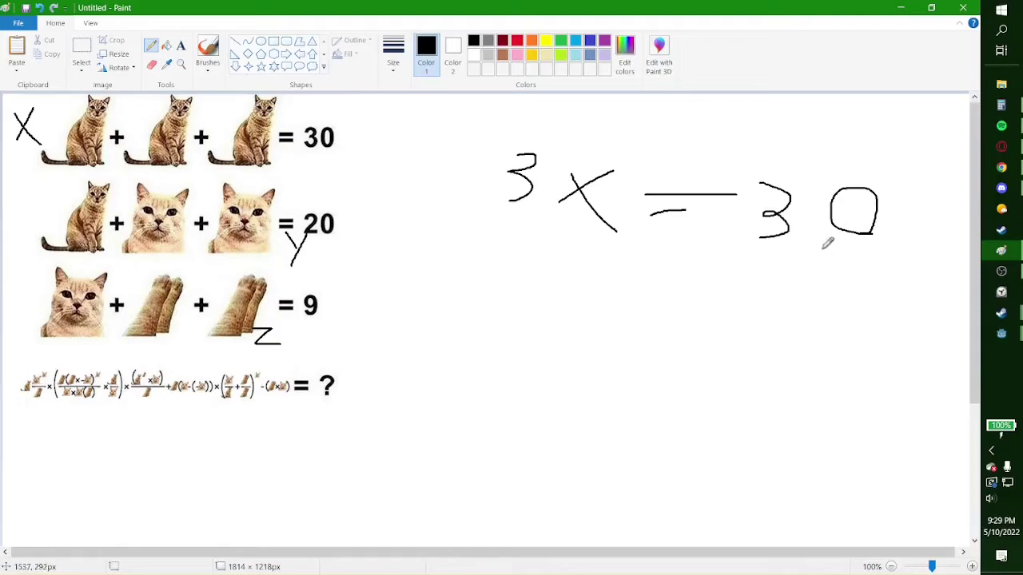
- Handwrite the solution X = 10 beneath the equation 3X = 30
{"action": "mouse_move", "coordinate": [661, 291]}
{"action": "left_mouse_down"}
{"action": "mouse_move", "coordinate": [701, 287]}
{"action": "mouse_move", "coordinate": [709, 264]}
{"action": "left_mouse_up"}
{"action": "mouse_move", "coordinate": [584, 296]}
{"action": "left_mouse_down"}
{"action": "mouse_move", "coordinate": [615, 258]}
{"action": "mouse_move", "coordinate": [613, 297]}
{"action": "left_mouse_up"}
{"action": "left_click_drag", "start_coordinate": [735, 297], "coordinate": [742, 257]}
{"action": "mouse_move", "coordinate": [778, 304]}
{"action": "left_mouse_down"}
{"action": "mouse_move", "coordinate": [750, 285]}
{"action": "mouse_move", "coordinate": [767, 305]}
{"action": "left_mouse_up"}
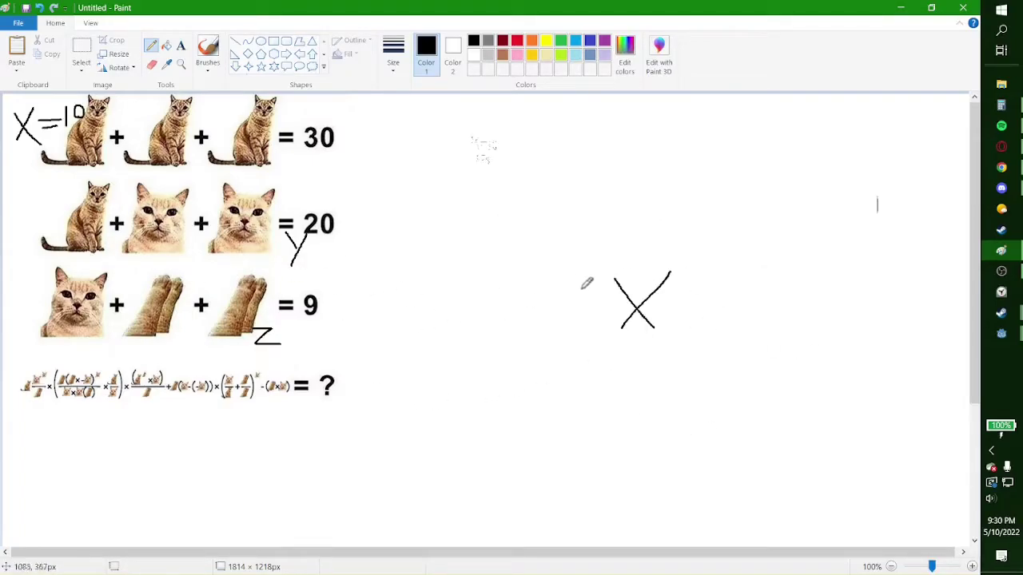
- Handwrite the second puzzle row as 10 + 2Y = 20 in the blank area beside the puzzle
{"action": "left_click_drag", "start_coordinate": [513, 443], "coordinate": [546, 396]}
{"action": "mouse_move", "coordinate": [578, 448]}
{"action": "left_mouse_down"}
{"action": "mouse_move", "coordinate": [574, 422]}
{"action": "mouse_move", "coordinate": [564, 438]}
{"action": "left_mouse_up"}
{"action": "mouse_move", "coordinate": [651, 446]}
{"action": "left_mouse_down"}
{"action": "mouse_move", "coordinate": [651, 418]}
{"action": "mouse_move", "coordinate": [697, 449]}
{"action": "mouse_move", "coordinate": [703, 421]}
{"action": "left_mouse_up"}
{"action": "left_click_drag", "start_coordinate": [724, 437], "coordinate": [709, 401]}
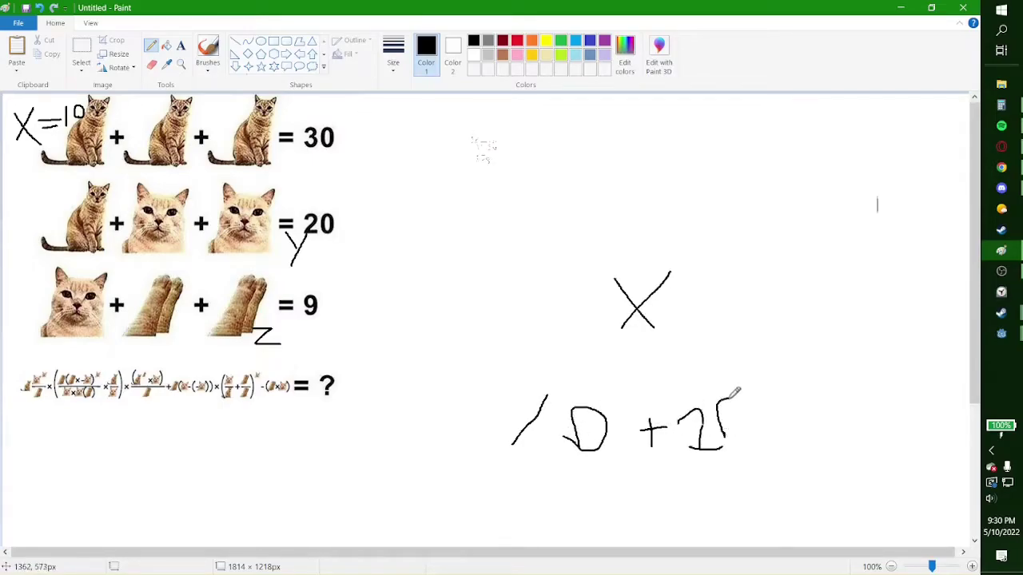
{"action": "mouse_move", "coordinate": [755, 425]}
{"action": "left_mouse_down"}
{"action": "mouse_move", "coordinate": [807, 424]}
{"action": "mouse_move", "coordinate": [791, 407]}
{"action": "mouse_move", "coordinate": [821, 409]}
{"action": "left_mouse_up"}
{"action": "mouse_move", "coordinate": [882, 446]}
{"action": "left_mouse_down"}
{"action": "mouse_move", "coordinate": [879, 387]}
{"action": "mouse_move", "coordinate": [837, 393]}
{"action": "left_mouse_up"}
{"action": "left_click_drag", "start_coordinate": [910, 400], "coordinate": [916, 445]}
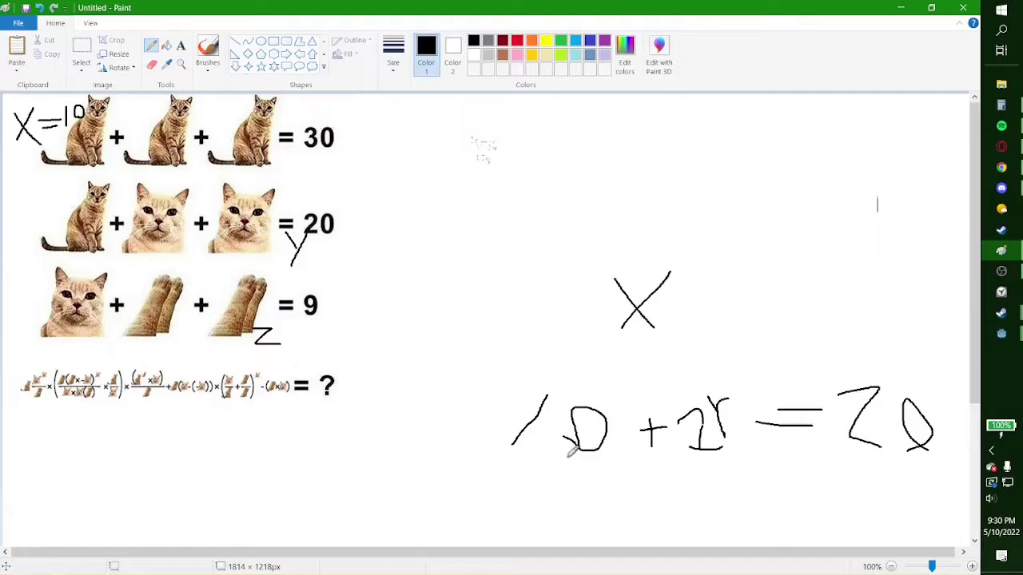
- Handwrite the simplified line 2Y = 10 and the solution Y = 5 beneath 10 + 2Y = 20
{"action": "mouse_move", "coordinate": [774, 501]}
{"action": "left_mouse_down"}
{"action": "mouse_move", "coordinate": [824, 495]}
{"action": "mouse_move", "coordinate": [828, 476]}
{"action": "left_mouse_up"}
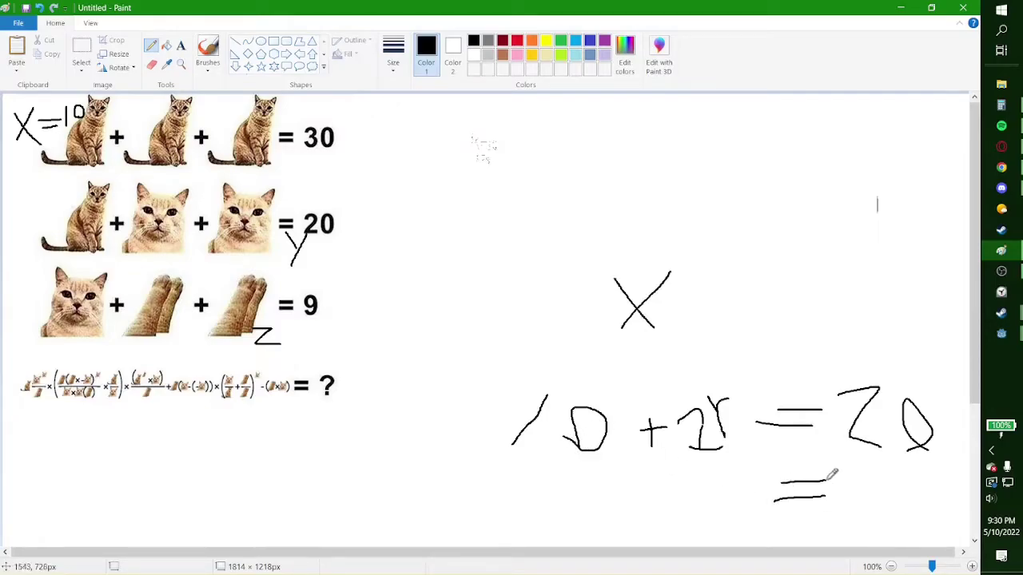
{"action": "mouse_move", "coordinate": [711, 510]}
{"action": "left_mouse_down"}
{"action": "mouse_move", "coordinate": [705, 490]}
{"action": "mouse_move", "coordinate": [687, 486]}
{"action": "left_mouse_up"}
{"action": "mouse_move", "coordinate": [746, 515]}
{"action": "left_mouse_down"}
{"action": "mouse_move", "coordinate": [759, 477]}
{"action": "mouse_move", "coordinate": [751, 492]}
{"action": "left_mouse_up"}
{"action": "mouse_move", "coordinate": [872, 481]}
{"action": "left_mouse_down"}
{"action": "mouse_move", "coordinate": [872, 509]}
{"action": "mouse_move", "coordinate": [884, 509]}
{"action": "left_mouse_up"}
{"action": "mouse_move", "coordinate": [792, 532]}
{"action": "left_mouse_down"}
{"action": "mouse_move", "coordinate": [828, 529]}
{"action": "mouse_move", "coordinate": [826, 516]}
{"action": "left_mouse_up"}
{"action": "left_click_drag", "start_coordinate": [757, 511], "coordinate": [752, 541]}
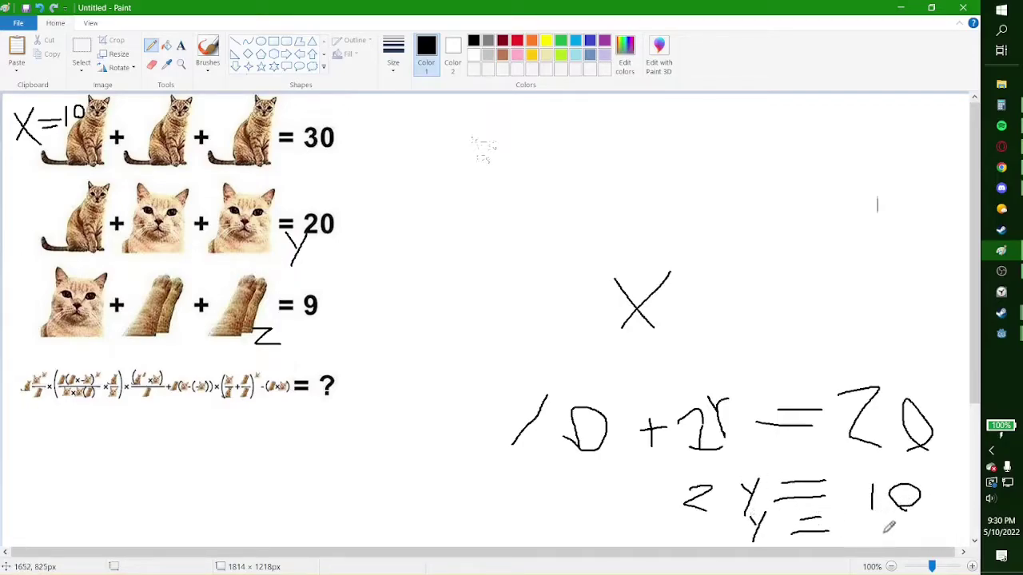
{"action": "mouse_move", "coordinate": [878, 538]}
{"action": "left_mouse_down"}
{"action": "mouse_move", "coordinate": [907, 531]}
{"action": "mouse_move", "coordinate": [908, 514]}
{"action": "left_mouse_up"}
- Handwrite the third puzzle row as 5 + 2Z = 9 in the blank area beside the puzzle
{"action": "mouse_move", "coordinate": [497, 426]}
{"action": "left_mouse_down"}
{"action": "mouse_move", "coordinate": [514, 368]}
{"action": "mouse_move", "coordinate": [572, 350]}
{"action": "left_mouse_up"}
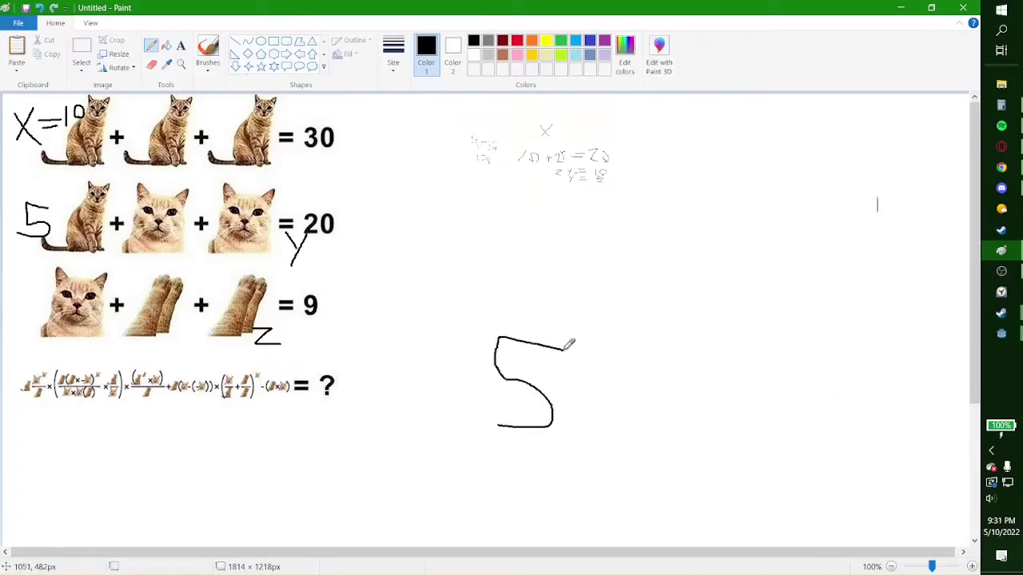
{"action": "mouse_move", "coordinate": [623, 405]}
{"action": "left_mouse_down"}
{"action": "mouse_move", "coordinate": [623, 366]}
{"action": "mouse_move", "coordinate": [651, 382]}
{"action": "left_mouse_up"}
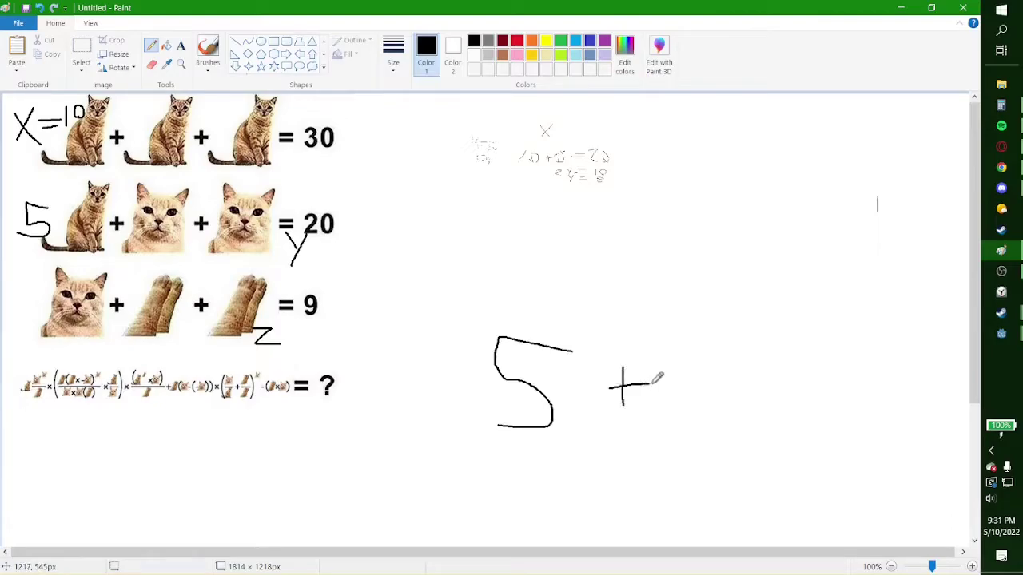
{"action": "mouse_move", "coordinate": [726, 413]}
{"action": "left_mouse_down"}
{"action": "mouse_move", "coordinate": [700, 412]}
{"action": "mouse_move", "coordinate": [714, 365]}
{"action": "mouse_move", "coordinate": [680, 365]}
{"action": "left_mouse_up"}
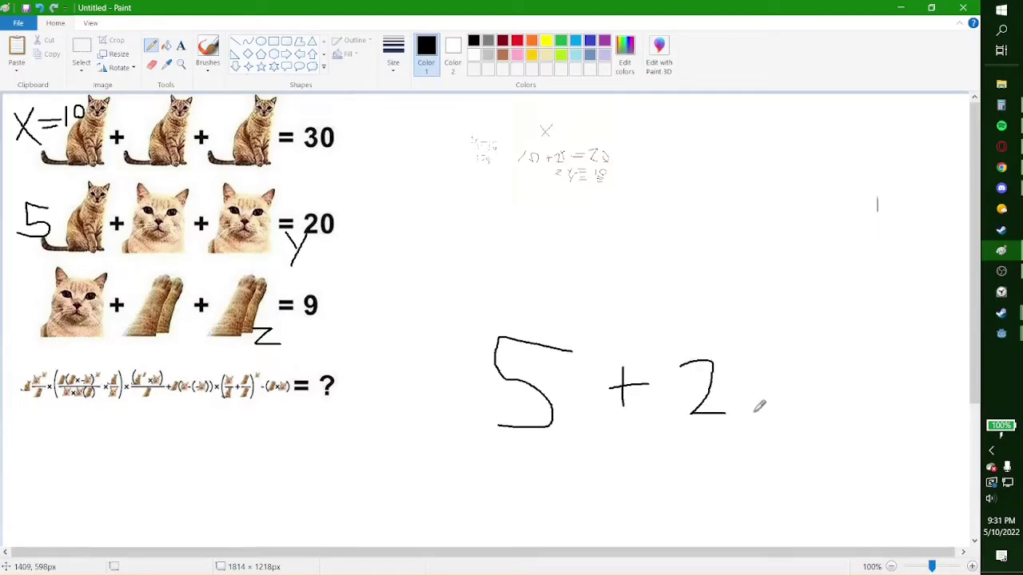
{"action": "mouse_move", "coordinate": [794, 409]}
{"action": "left_mouse_down"}
{"action": "mouse_move", "coordinate": [779, 372]}
{"action": "mouse_move", "coordinate": [751, 369]}
{"action": "left_mouse_up"}
{"action": "mouse_move", "coordinate": [823, 391]}
{"action": "left_mouse_down"}
{"action": "mouse_move", "coordinate": [875, 386]}
{"action": "mouse_move", "coordinate": [875, 375]}
{"action": "left_mouse_up"}
{"action": "mouse_move", "coordinate": [891, 429]}
{"action": "left_mouse_down"}
{"action": "mouse_move", "coordinate": [924, 375]}
{"action": "mouse_move", "coordinate": [896, 363]}
{"action": "mouse_move", "coordinate": [924, 385]}
{"action": "left_mouse_up"}
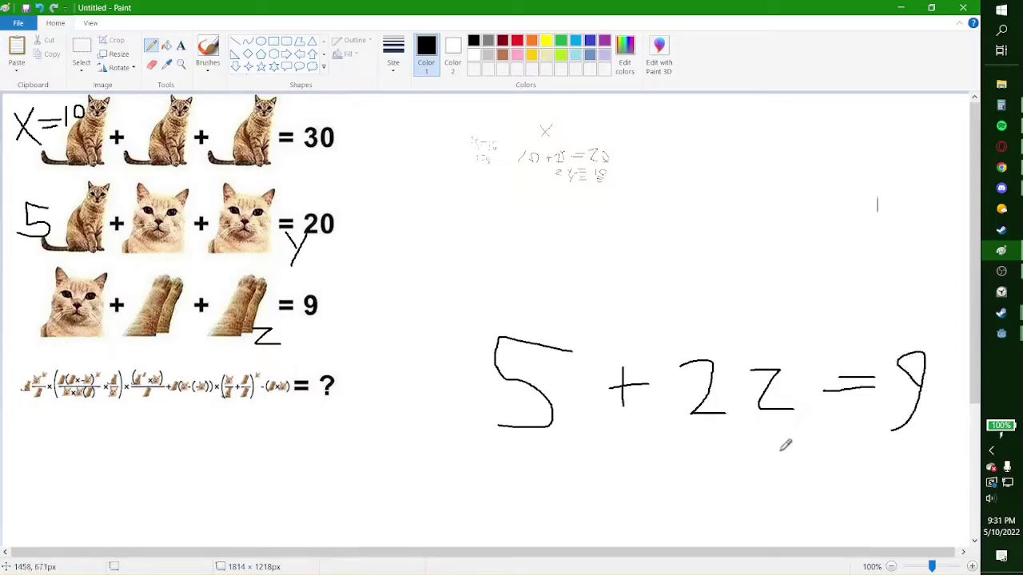
- Handwrite the simplified line 2Z = 4 and the solution Z = 2 beneath 5 + 2Z = 9
{"action": "mouse_move", "coordinate": [693, 463]}
{"action": "left_mouse_down"}
{"action": "mouse_move", "coordinate": [741, 461]}
{"action": "mouse_move", "coordinate": [740, 449]}
{"action": "left_mouse_up"}
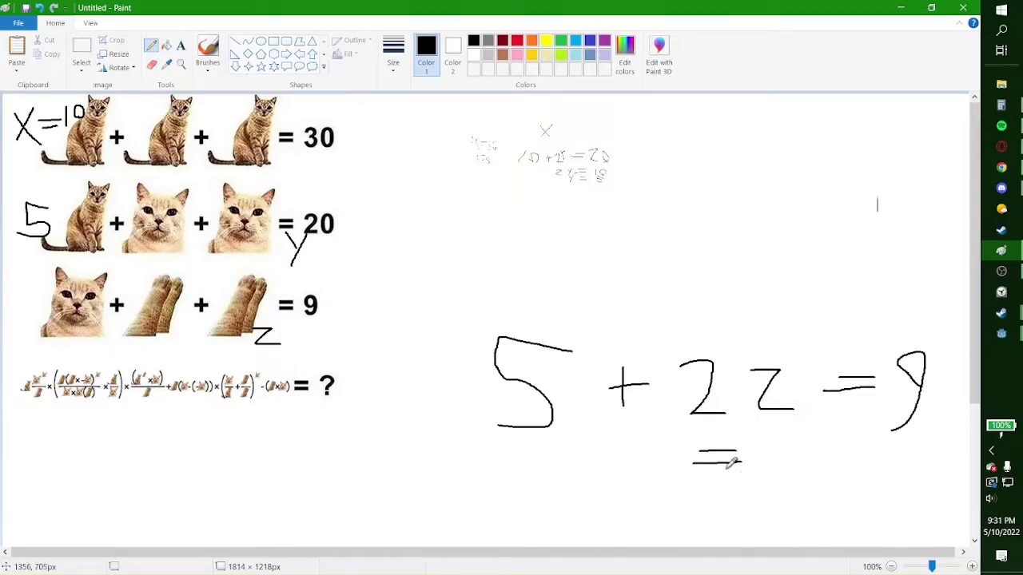
{"action": "mouse_move", "coordinate": [637, 478]}
{"action": "left_mouse_down"}
{"action": "mouse_move", "coordinate": [623, 478]}
{"action": "mouse_move", "coordinate": [620, 457]}
{"action": "left_mouse_up"}
{"action": "mouse_move", "coordinate": [672, 477]}
{"action": "left_mouse_down"}
{"action": "mouse_move", "coordinate": [671, 453]}
{"action": "mouse_move", "coordinate": [645, 454]}
{"action": "left_mouse_up"}
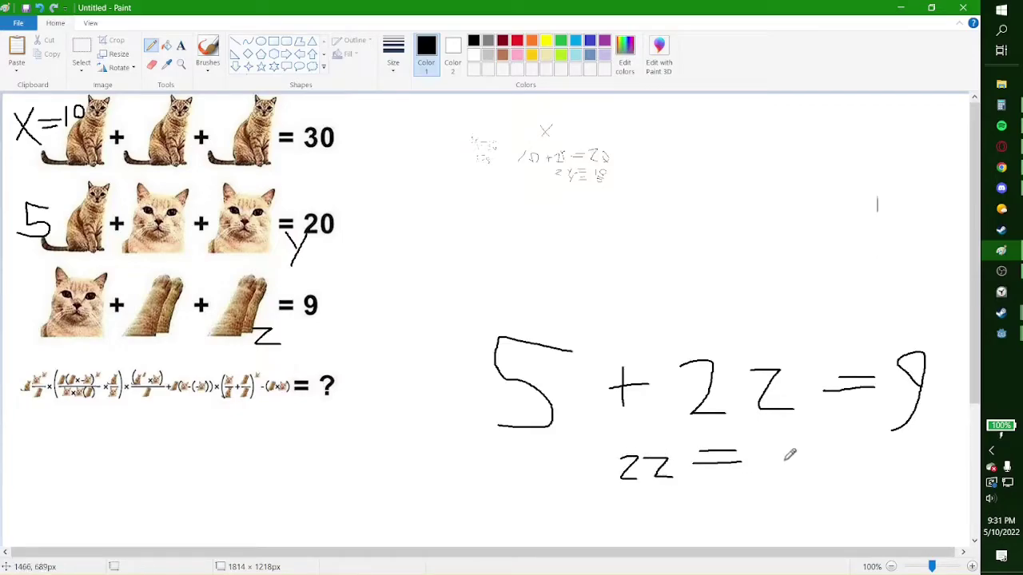
{"action": "mouse_move", "coordinate": [789, 473]}
{"action": "left_mouse_down"}
{"action": "mouse_move", "coordinate": [781, 444]}
{"action": "mouse_move", "coordinate": [799, 462]}
{"action": "left_mouse_up"}
{"action": "mouse_move", "coordinate": [700, 522]}
{"action": "left_mouse_down"}
{"action": "mouse_move", "coordinate": [746, 519]}
{"action": "mouse_move", "coordinate": [733, 505]}
{"action": "left_mouse_up"}
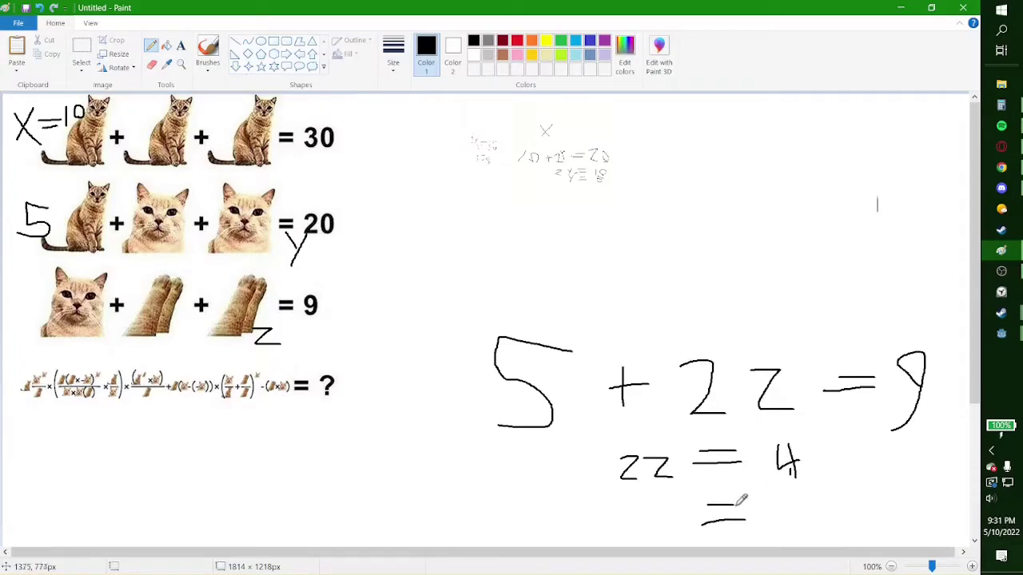
{"action": "left_click_drag", "start_coordinate": [660, 512], "coordinate": [685, 524]}
{"action": "left_click_drag", "start_coordinate": [781, 512], "coordinate": [802, 524]}
{"action": "left_click_drag", "start_coordinate": [779, 491], "coordinate": [800, 523]}
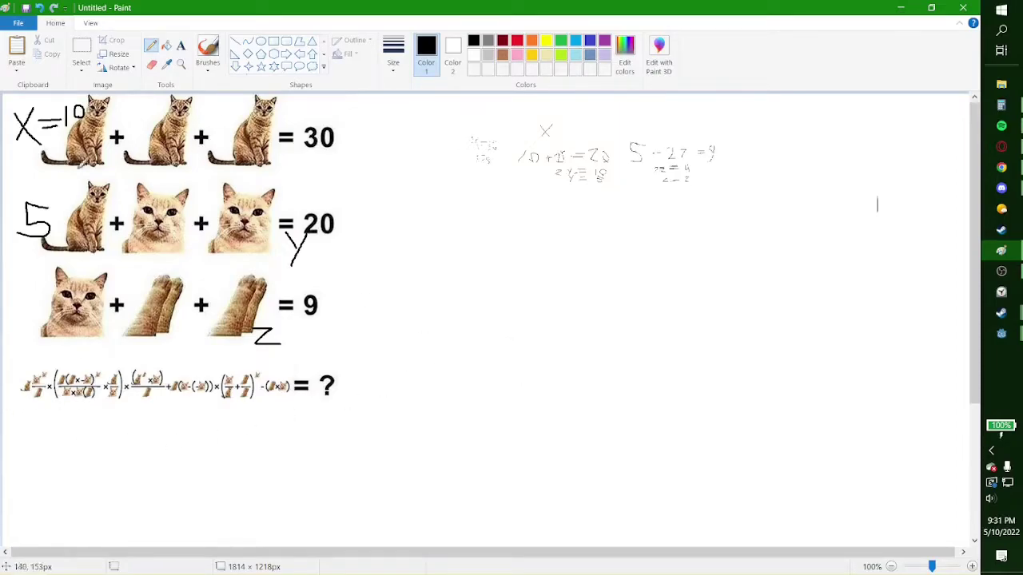
- Select the final cat expression below the puzzle and enlarge it to span most of the canvas width
{"action": "left_click", "coordinate": [82, 51]}
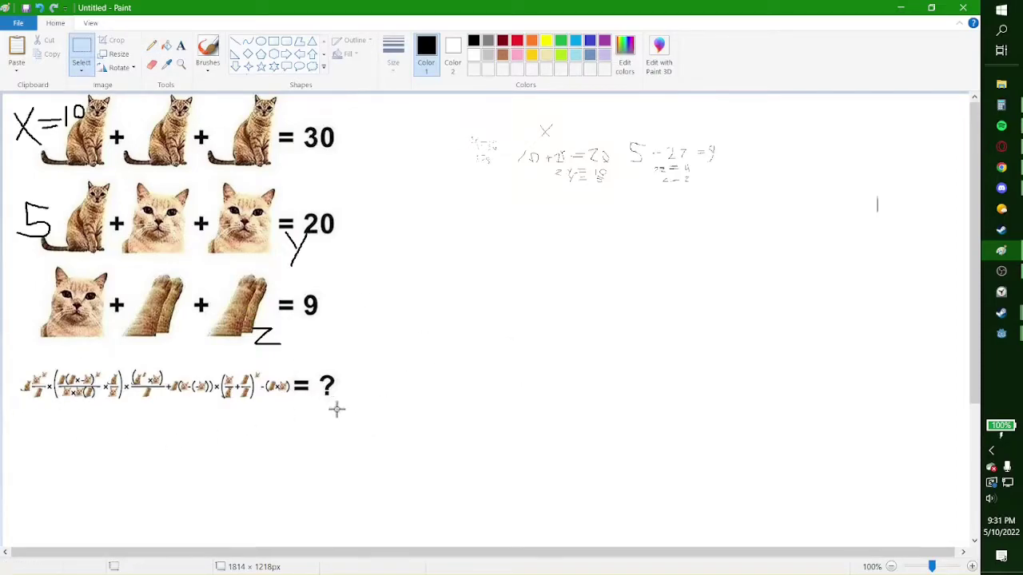
{"action": "left_click_drag", "start_coordinate": [359, 416], "coordinate": [15, 353]}
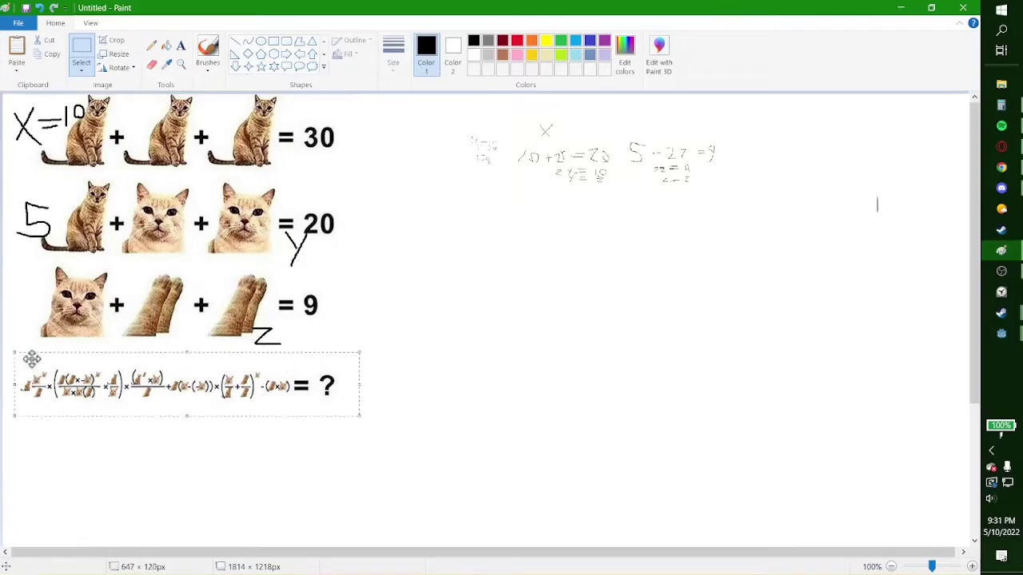
{"action": "left_click_drag", "start_coordinate": [360, 419], "coordinate": [853, 531]}
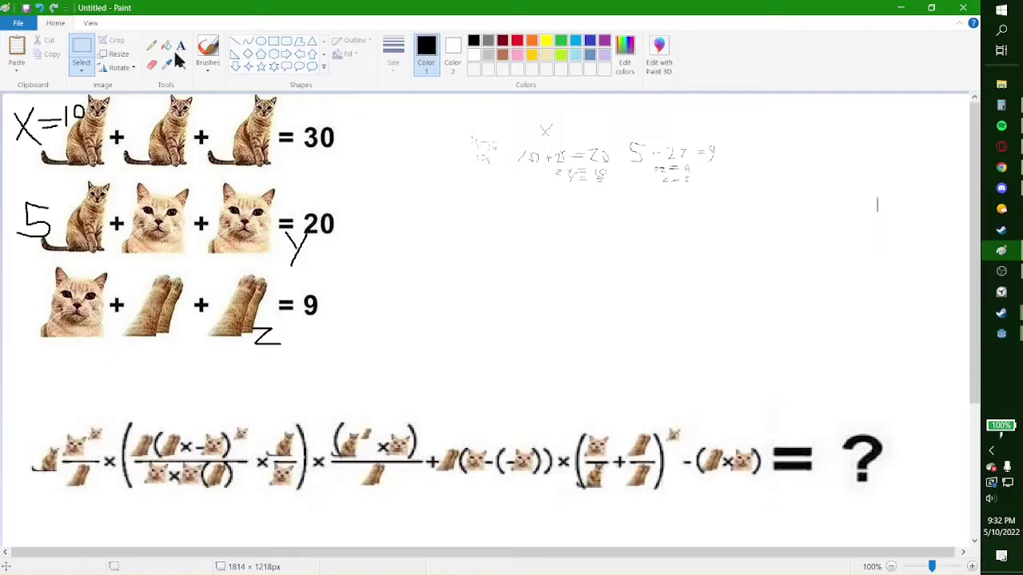
- Select the second parenthesized term of the final expression and place an enlarged copy of it below
{"action": "left_click", "coordinate": [152, 46]}
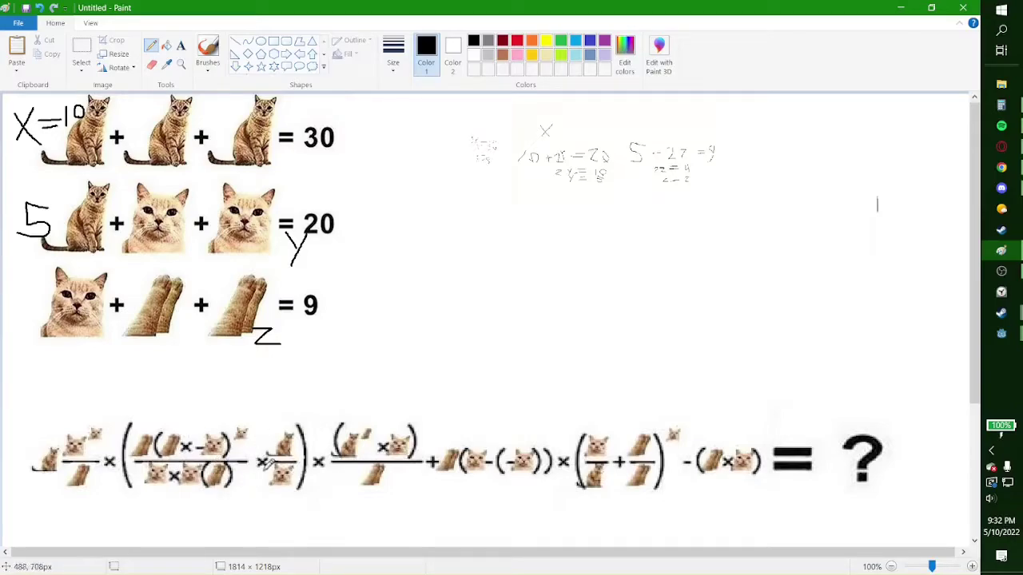
{"action": "scroll", "coordinate": [845, 351], "scroll_direction": "down", "scroll_amount": 3}
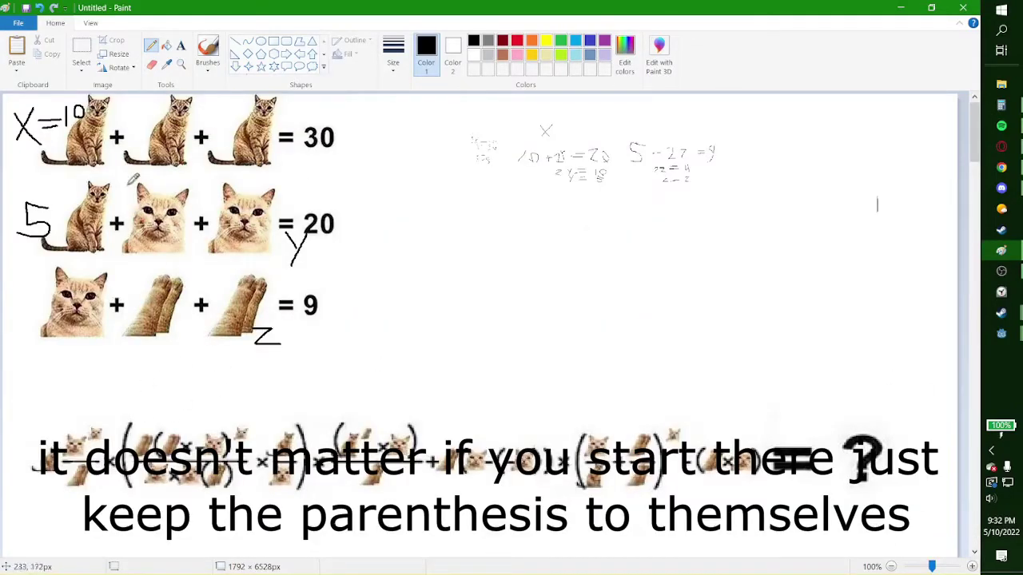
{"action": "left_click", "coordinate": [88, 48]}
{"action": "scroll", "coordinate": [296, 418], "scroll_direction": "down", "scroll_amount": 2}
{"action": "left_click_drag", "start_coordinate": [306, 381], "coordinate": [117, 291]}
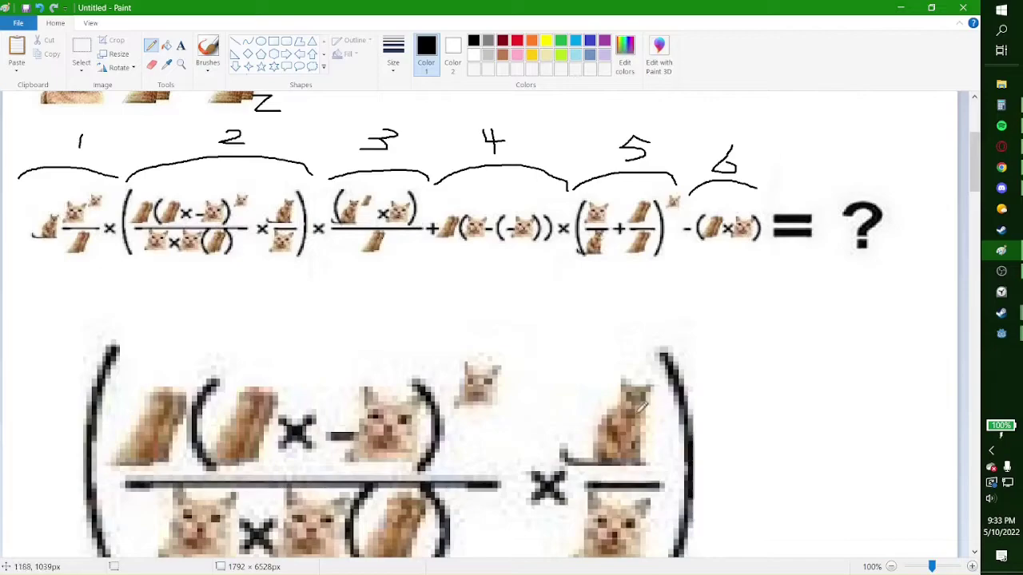
- Draw an equals sign after the enlarged parenthesized term, undoing the overlong stroke
{"action": "scroll", "coordinate": [643, 409], "scroll_direction": "down", "scroll_amount": 3}
{"action": "left_click_drag", "start_coordinate": [721, 373], "coordinate": [772, 377]}
{"action": "left_click_drag", "start_coordinate": [723, 350], "coordinate": [917, 351]}
{"action": "key", "text": "ctrl+z"}
- Replace the inner parentheses' pictures in the numerator with 10 and the exponent cat face with 5
{"action": "scroll", "coordinate": [787, 382], "scroll_direction": "down", "scroll_amount": 6}
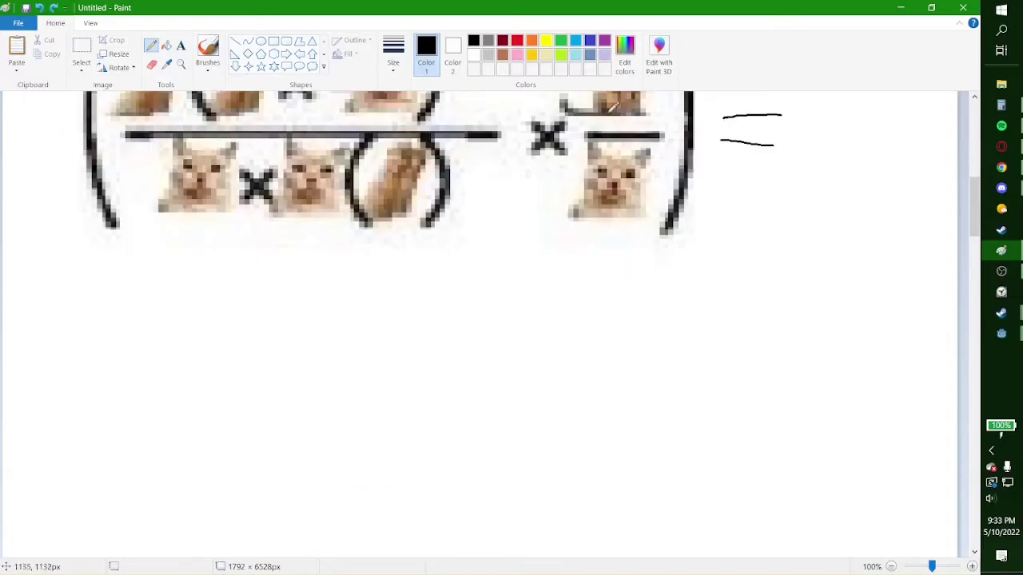
{"action": "scroll", "coordinate": [613, 106], "scroll_direction": "up", "scroll_amount": 3}
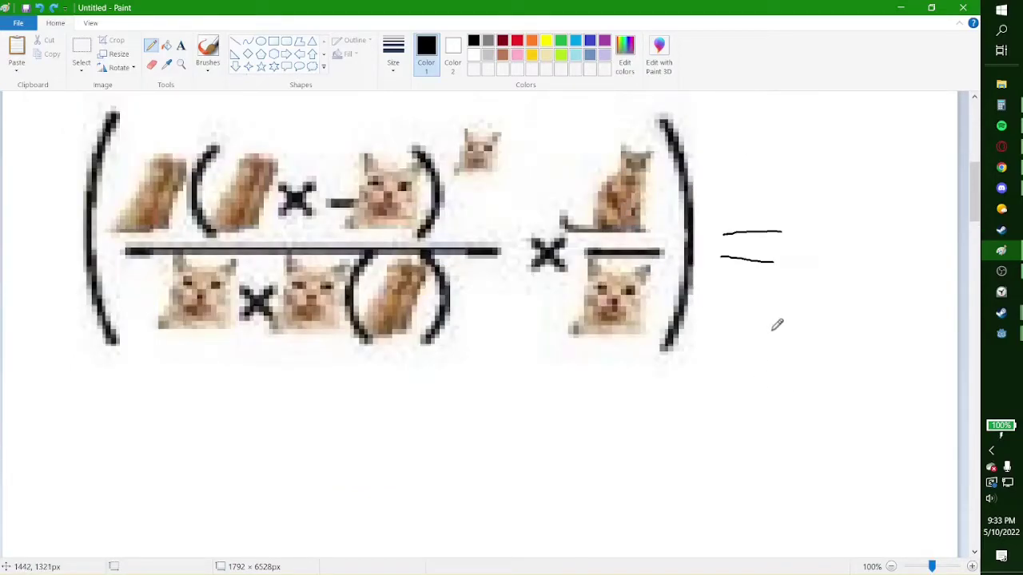
{"action": "scroll", "coordinate": [735, 419], "scroll_direction": "down", "scroll_amount": 3}
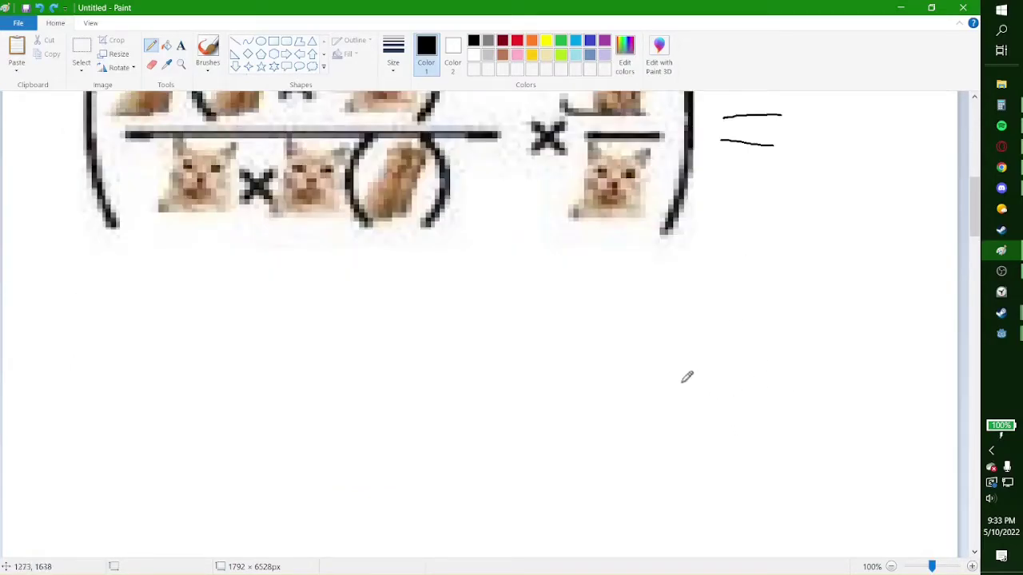
{"action": "scroll", "coordinate": [692, 379], "scroll_direction": "up", "scroll_amount": 6}
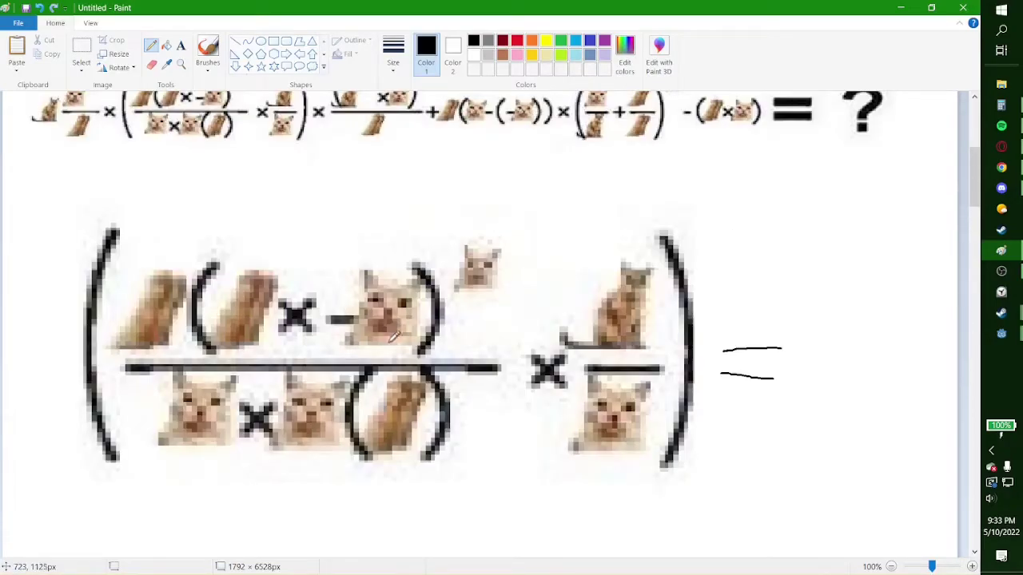
{"action": "scroll", "coordinate": [389, 336], "scroll_direction": "down", "scroll_amount": 6}
{"action": "scroll", "coordinate": [322, 373], "scroll_direction": "up", "scroll_amount": 3}
{"action": "key", "text": "ctrl+z"}
{"action": "mouse_move", "coordinate": [247, 169]}
{"action": "left_mouse_down"}
{"action": "mouse_move", "coordinate": [253, 212]}
{"action": "mouse_move", "coordinate": [290, 166]}
{"action": "mouse_move", "coordinate": [312, 196]}
{"action": "left_mouse_up"}
{"action": "mouse_move", "coordinate": [520, 177]}
{"action": "left_mouse_down"}
{"action": "mouse_move", "coordinate": [444, 120]}
{"action": "mouse_move", "coordinate": [461, 156]}
{"action": "left_mouse_up"}
{"action": "key", "text": "Delete"}
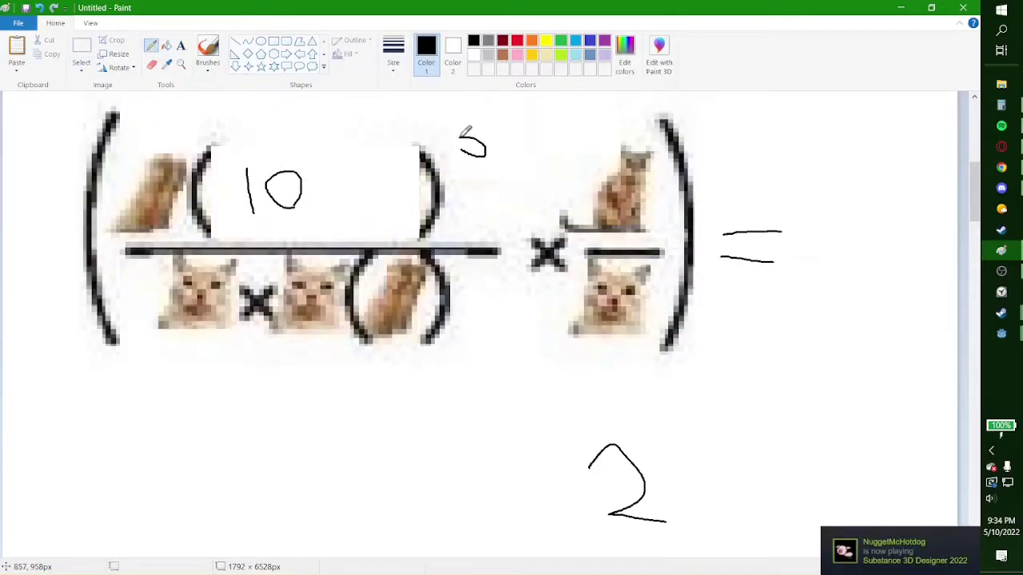
- Erase the paw picture in front of the inner parentheses and write 2 in its place
{"action": "left_click", "coordinate": [82, 48]}
{"action": "left_click_drag", "start_coordinate": [106, 150], "coordinate": [177, 230]}
{"action": "key", "text": "Delete"}
{"action": "left_click", "coordinate": [151, 46]}
{"action": "left_click_drag", "start_coordinate": [132, 179], "coordinate": [161, 210]}
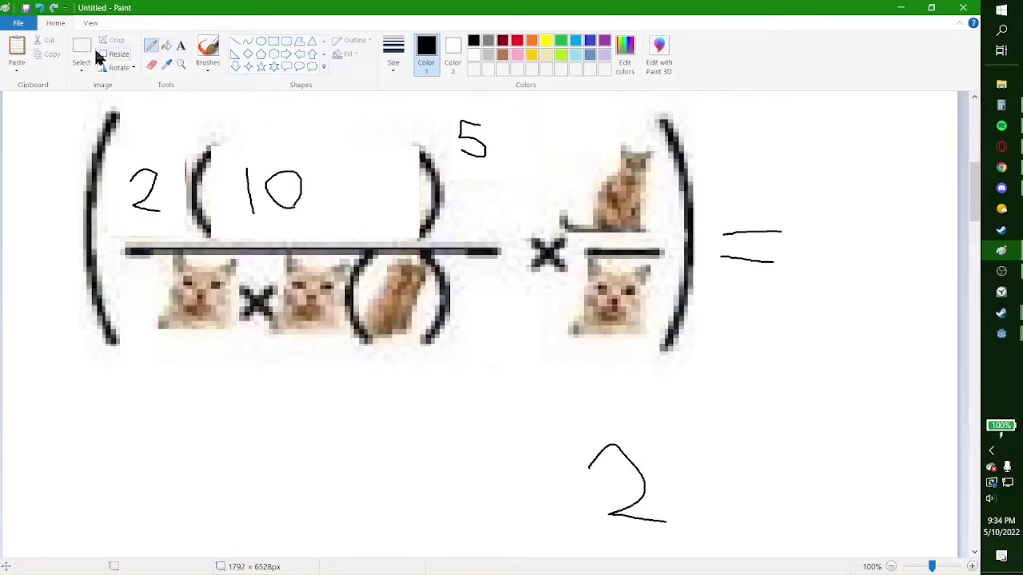
- Replace the pictures in the large fraction's denominator with 50 and add a minus sign before the 10 above
{"action": "left_click", "coordinate": [88, 47]}
{"action": "left_click_drag", "start_coordinate": [459, 349], "coordinate": [159, 259]}
{"action": "key", "text": "Delete"}
{"action": "left_click", "coordinate": [151, 45]}
{"action": "mouse_move", "coordinate": [269, 274]}
{"action": "left_mouse_down"}
{"action": "mouse_move", "coordinate": [270, 329]}
{"action": "mouse_move", "coordinate": [316, 283]}
{"action": "left_mouse_up"}
{"action": "mouse_move", "coordinate": [354, 315]}
{"action": "left_mouse_down"}
{"action": "mouse_move", "coordinate": [343, 323]}
{"action": "mouse_move", "coordinate": [377, 320]}
{"action": "left_mouse_up"}
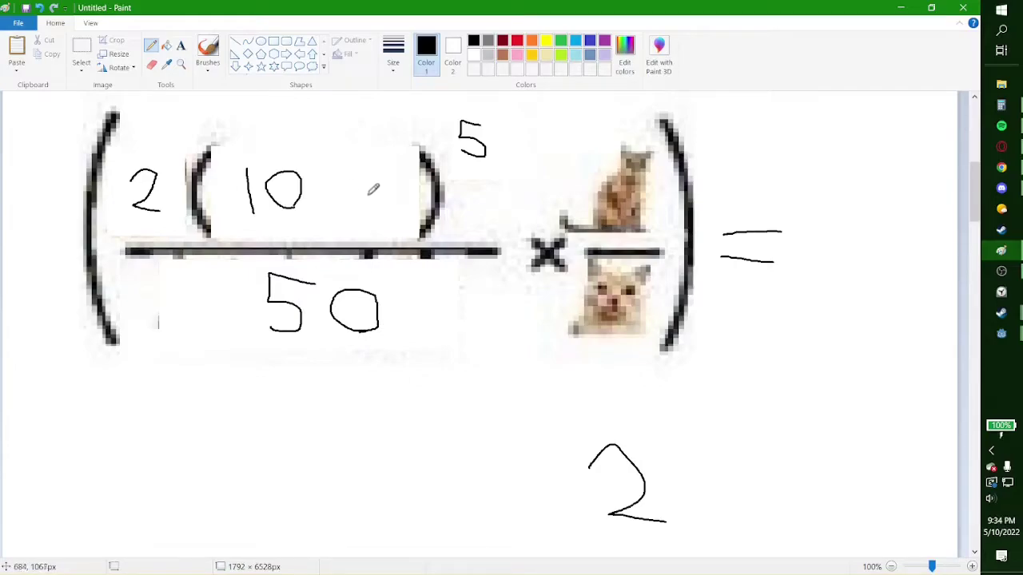
{"action": "left_click_drag", "start_coordinate": [226, 190], "coordinate": [254, 189]}
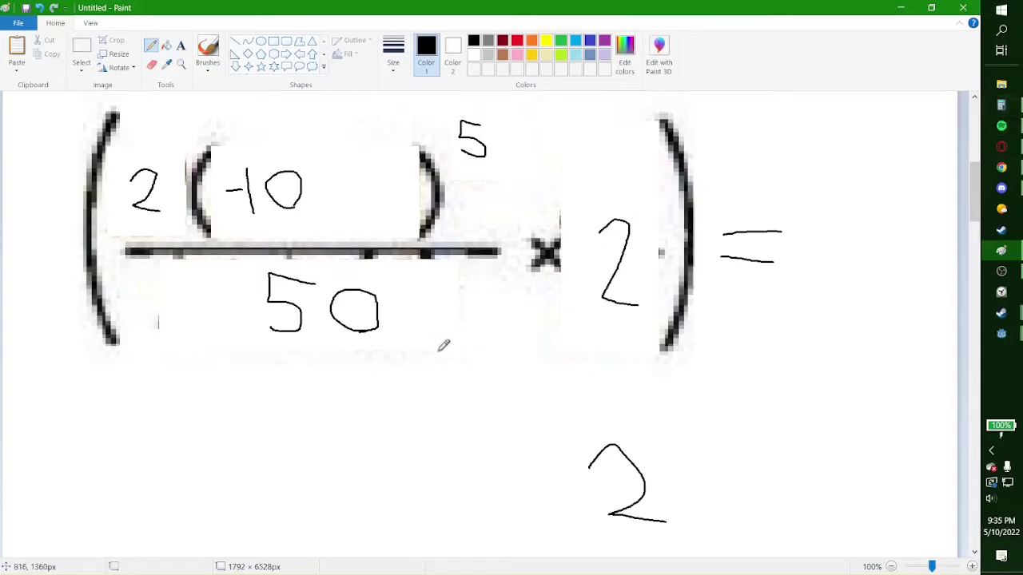
- Draw a long fraction line below the enlarged term and write -200000 above it as the numerator
{"action": "scroll", "coordinate": [273, 464], "scroll_direction": "down", "scroll_amount": 2}
{"action": "left_click_drag", "start_coordinate": [173, 472], "coordinate": [529, 482]}
{"action": "left_click_drag", "start_coordinate": [244, 429], "coordinate": [276, 429]}
{"action": "left_click_drag", "start_coordinate": [307, 461], "coordinate": [308, 409]}
{"action": "mouse_move", "coordinate": [372, 459]}
{"action": "left_mouse_down"}
{"action": "mouse_move", "coordinate": [327, 443]}
{"action": "mouse_move", "coordinate": [409, 456]}
{"action": "mouse_move", "coordinate": [429, 441]}
{"action": "mouse_move", "coordinate": [424, 456]}
{"action": "left_mouse_up"}
{"action": "mouse_move", "coordinate": [452, 453]}
{"action": "left_mouse_down"}
{"action": "mouse_move", "coordinate": [463, 416]}
{"action": "mouse_move", "coordinate": [469, 452]}
{"action": "mouse_move", "coordinate": [510, 434]}
{"action": "mouse_move", "coordinate": [501, 457]}
{"action": "mouse_move", "coordinate": [525, 410]}
{"action": "mouse_move", "coordinate": [536, 452]}
{"action": "left_mouse_up"}
{"action": "mouse_move", "coordinate": [320, 454]}
{"action": "left_mouse_down"}
{"action": "mouse_move", "coordinate": [307, 461]}
{"action": "mouse_move", "coordinate": [309, 404]}
{"action": "mouse_move", "coordinate": [295, 408]}
{"action": "left_mouse_up"}
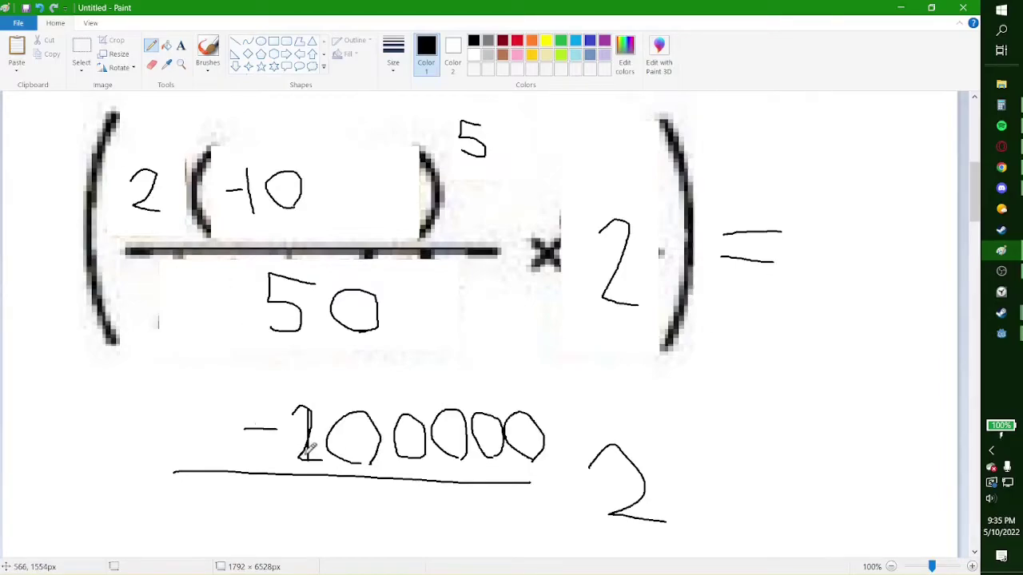
- Write 50 as the denominator under the new fraction line
{"action": "scroll", "coordinate": [423, 427], "scroll_direction": "down", "scroll_amount": 2}
{"action": "scroll", "coordinate": [427, 431], "scroll_direction": "up", "scroll_amount": 2}
{"action": "scroll", "coordinate": [428, 431], "scroll_direction": "down", "scroll_amount": 2}
{"action": "mouse_move", "coordinate": [314, 441]}
{"action": "left_mouse_down"}
{"action": "mouse_move", "coordinate": [351, 415]}
{"action": "mouse_move", "coordinate": [349, 390]}
{"action": "left_mouse_up"}
{"action": "mouse_move", "coordinate": [409, 420]}
{"action": "left_mouse_down"}
{"action": "mouse_move", "coordinate": [377, 422]}
{"action": "mouse_move", "coordinate": [395, 433]}
{"action": "left_mouse_up"}
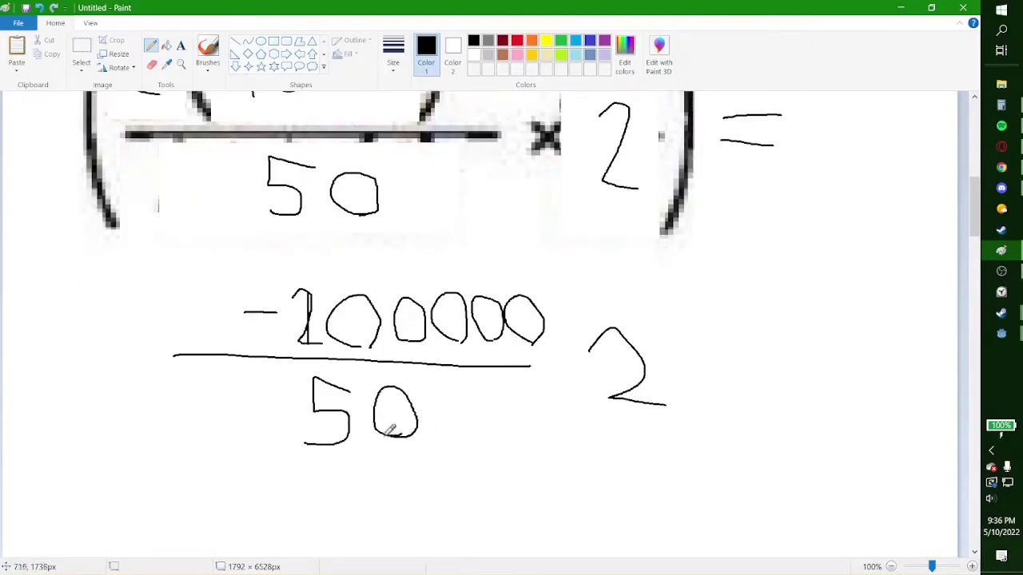
- Remove the separate 2 beside the new fraction and change the numerator to -400000 by rewriting its leading digit as 4
{"action": "scroll", "coordinate": [589, 392], "scroll_direction": "up", "scroll_amount": 2}
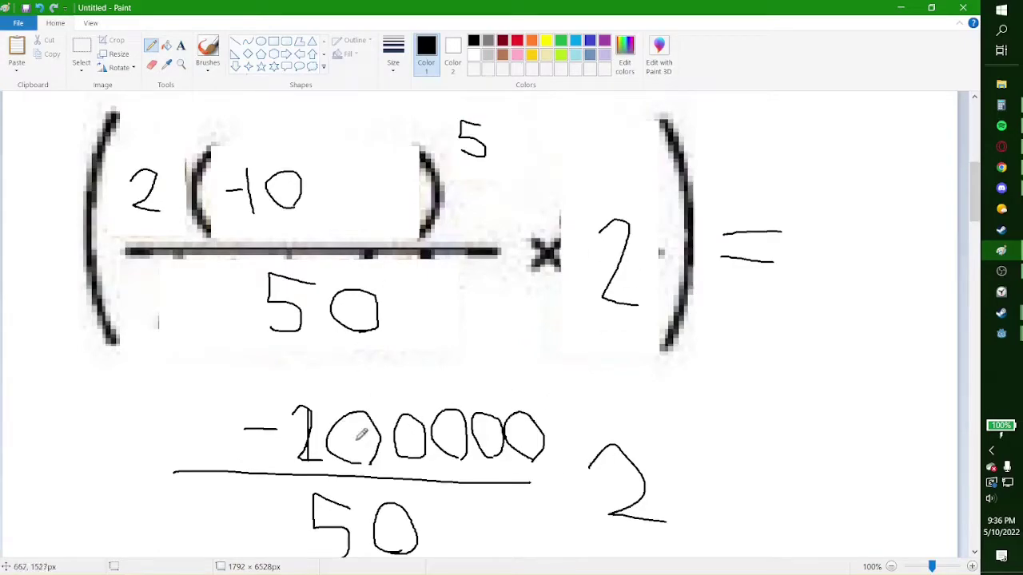
{"action": "scroll", "coordinate": [632, 419], "scroll_direction": "down", "scroll_amount": 2}
{"action": "scroll", "coordinate": [328, 464], "scroll_direction": "down", "scroll_amount": 2}
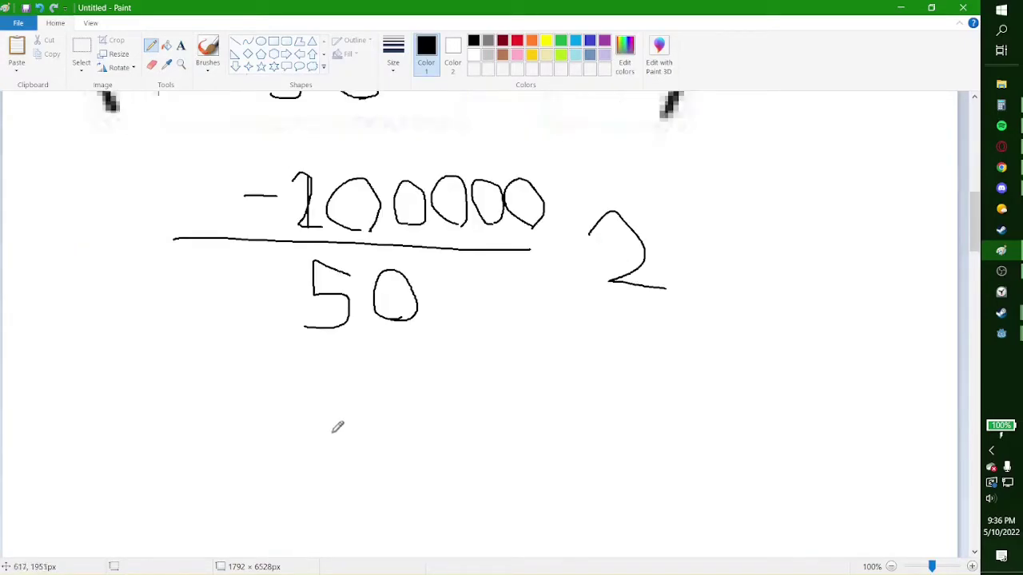
{"action": "scroll", "coordinate": [351, 387], "scroll_direction": "up", "scroll_amount": 2}
{"action": "key", "text": "ctrl+z"}
{"action": "key", "text": "ctrl+z"}
{"action": "left_click", "coordinate": [82, 52]}
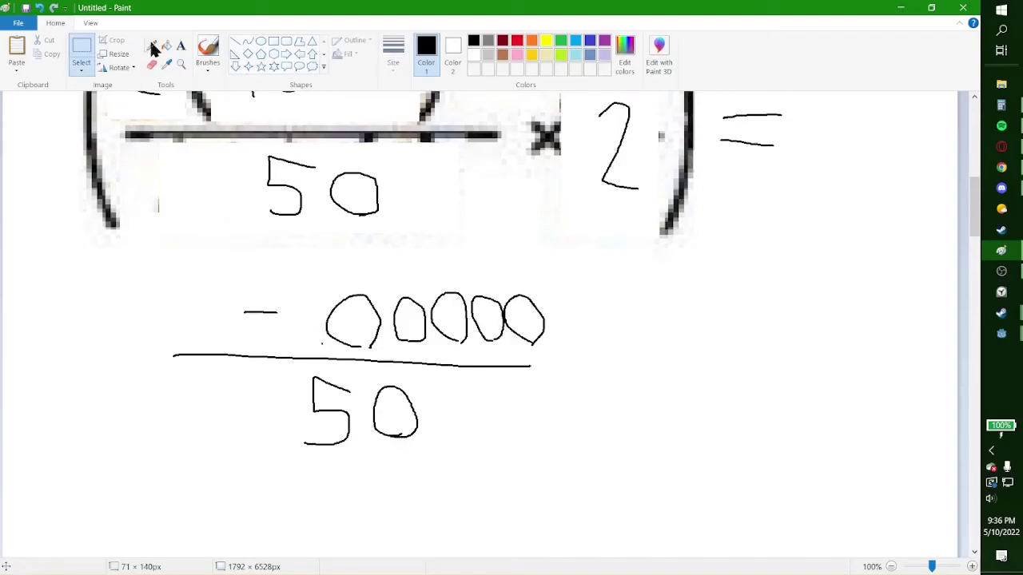
{"action": "left_click", "coordinate": [151, 46]}
{"action": "left_click_drag", "start_coordinate": [312, 345], "coordinate": [315, 282]}
{"action": "left_click_drag", "start_coordinate": [311, 290], "coordinate": [321, 318]}
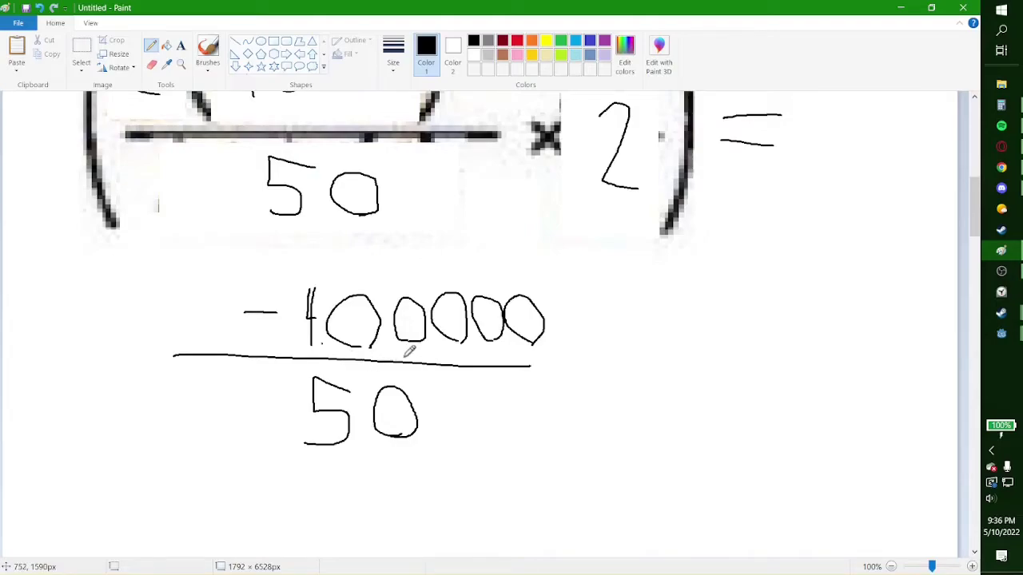
{"action": "scroll", "coordinate": [518, 378], "scroll_direction": "down", "scroll_amount": 3}
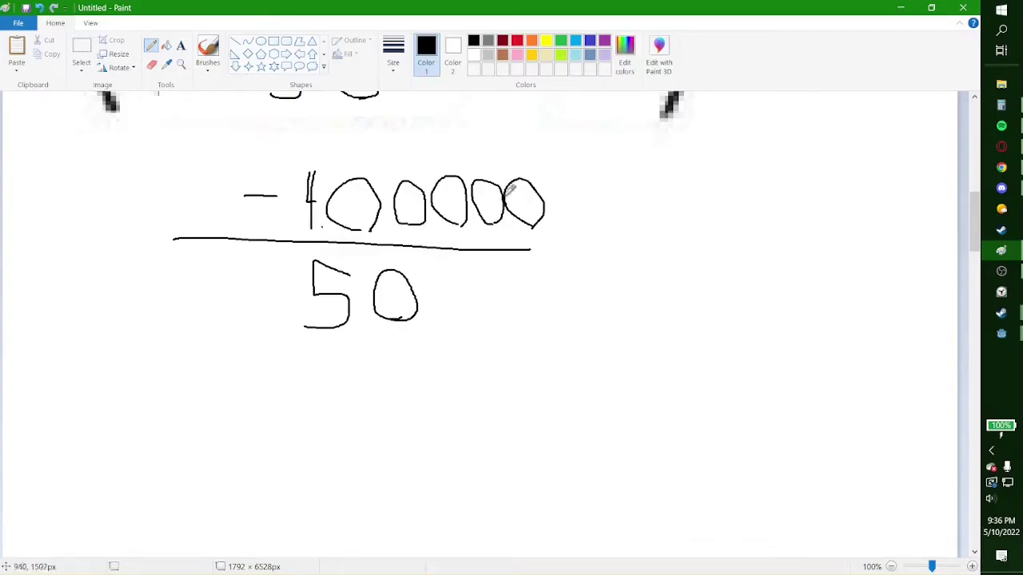
- Cancel one zero in both the numerator -400000 and the denominator 50, and write = 8000/1 beside the fraction
{"action": "left_click_drag", "start_coordinate": [367, 320], "coordinate": [415, 280]}
{"action": "left_click_drag", "start_coordinate": [514, 227], "coordinate": [553, 174]}
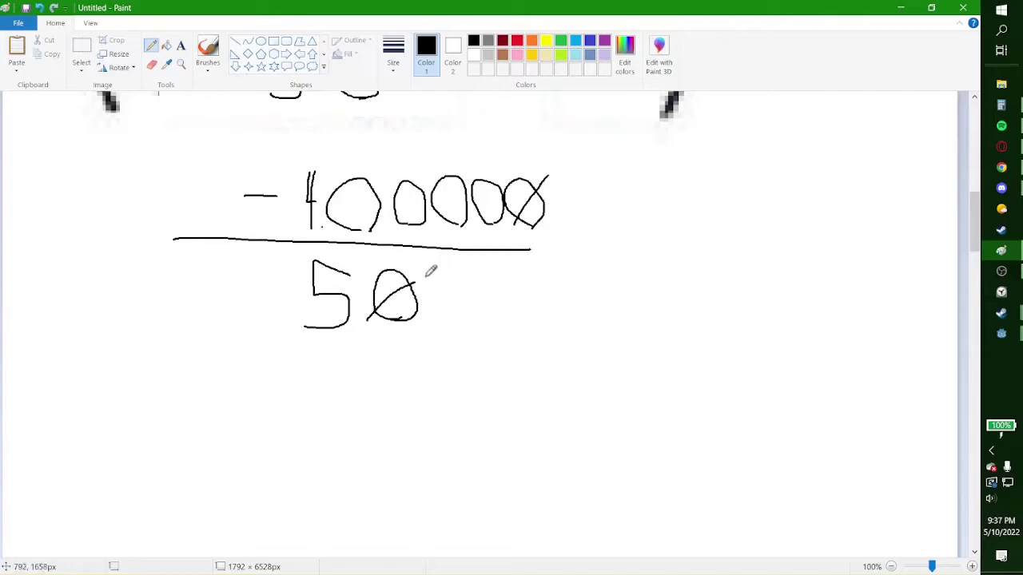
{"action": "mouse_move", "coordinate": [584, 261]}
{"action": "left_mouse_down"}
{"action": "mouse_move", "coordinate": [612, 255]}
{"action": "mouse_move", "coordinate": [593, 239]}
{"action": "mouse_move", "coordinate": [623, 238]}
{"action": "left_mouse_up"}
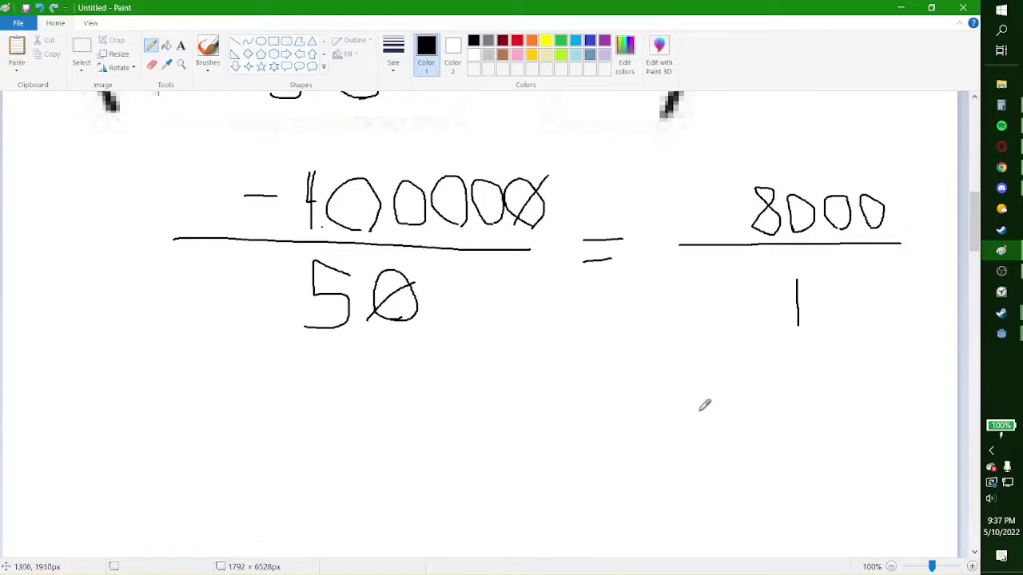
- Draw an arrow from enlarged term 2's equals sign down to the result and add a minus sign before 8000
{"action": "scroll", "coordinate": [697, 402], "scroll_direction": "up", "scroll_amount": 5}
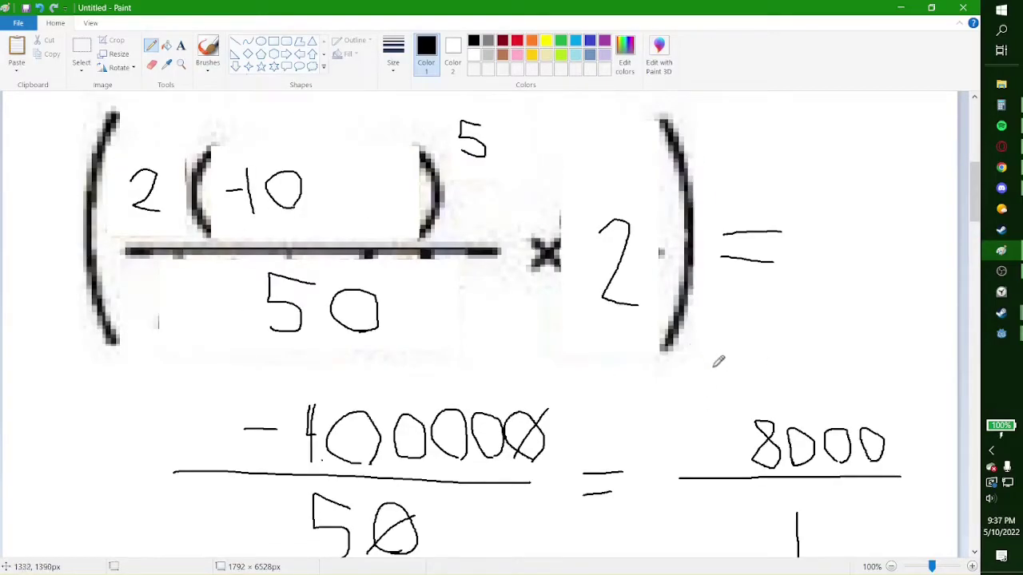
{"action": "scroll", "coordinate": [716, 358], "scroll_direction": "down", "scroll_amount": 3}
{"action": "scroll", "coordinate": [787, 210], "scroll_direction": "up", "scroll_amount": 3}
{"action": "mouse_move", "coordinate": [818, 248]}
{"action": "left_mouse_down"}
{"action": "mouse_move", "coordinate": [851, 360]}
{"action": "mouse_move", "coordinate": [846, 374]}
{"action": "mouse_move", "coordinate": [838, 356]}
{"action": "mouse_move", "coordinate": [871, 366]}
{"action": "left_mouse_up"}
{"action": "left_click_drag", "start_coordinate": [713, 443], "coordinate": [738, 441]}
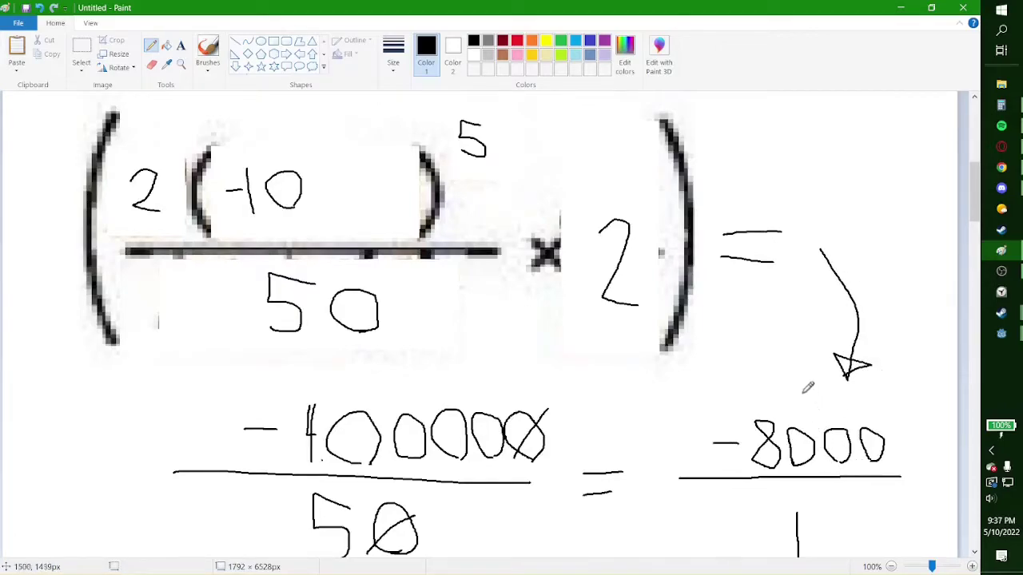
- Write -8000 beneath term 2 in the puzzle's final expression
{"action": "scroll", "coordinate": [767, 344], "scroll_direction": "up", "scroll_amount": 9}
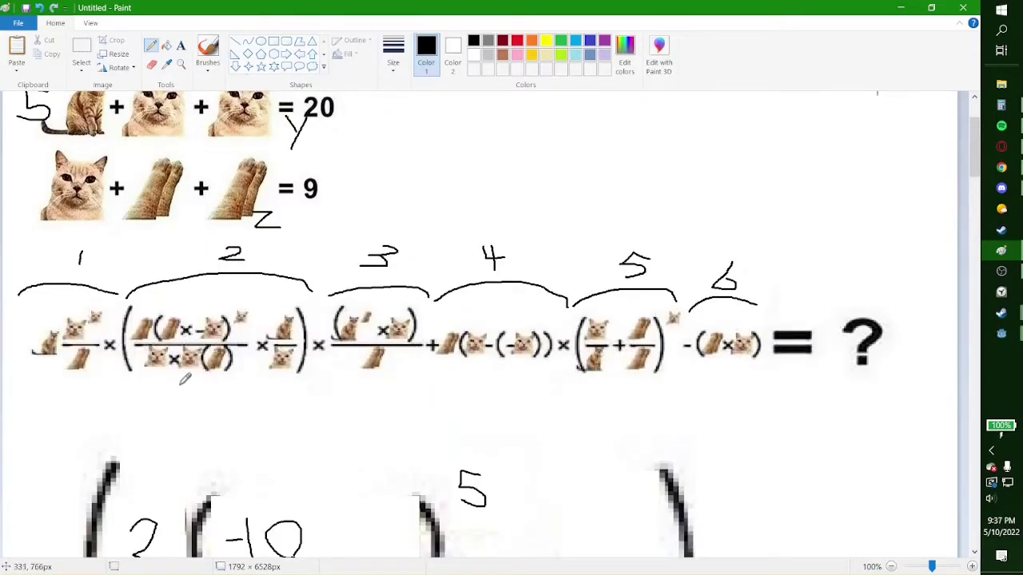
{"action": "mouse_move", "coordinate": [168, 395]}
{"action": "left_mouse_down"}
{"action": "mouse_move", "coordinate": [203, 382]}
{"action": "mouse_move", "coordinate": [206, 407]}
{"action": "mouse_move", "coordinate": [227, 397]}
{"action": "mouse_move", "coordinate": [234, 405]}
{"action": "mouse_move", "coordinate": [223, 407]}
{"action": "mouse_move", "coordinate": [268, 396]}
{"action": "left_mouse_up"}
{"action": "scroll", "coordinate": [359, 398], "scroll_direction": "down", "scroll_amount": 5}
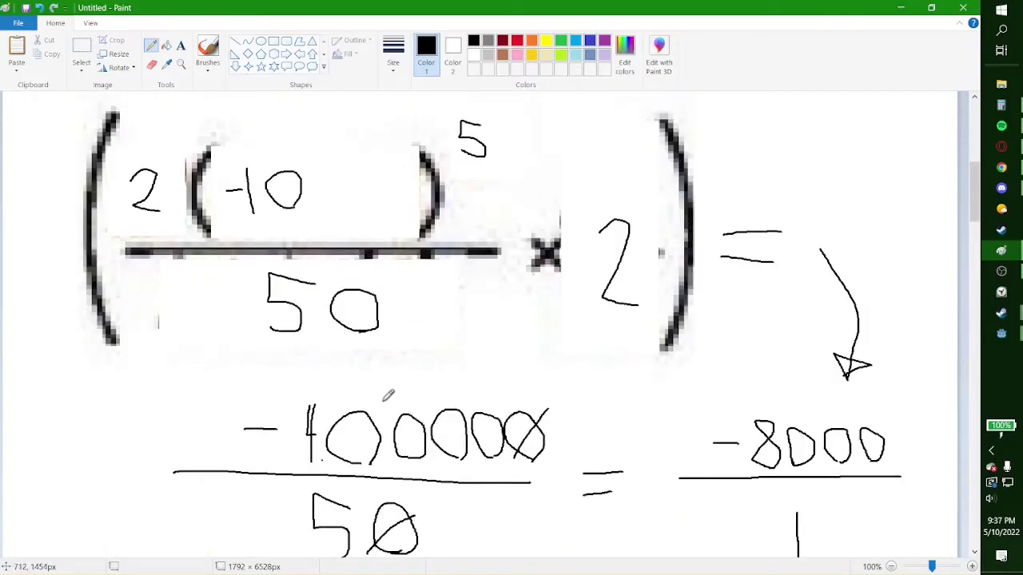
{"action": "scroll", "coordinate": [388, 395], "scroll_direction": "up", "scroll_amount": 3}
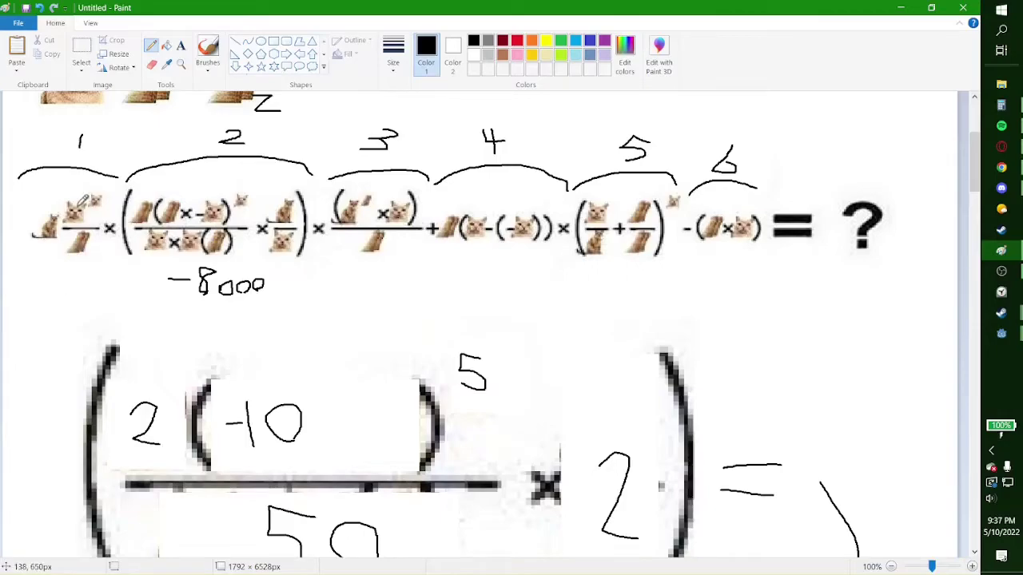
{"action": "scroll", "coordinate": [254, 292], "scroll_direction": "down", "scroll_amount": 5}
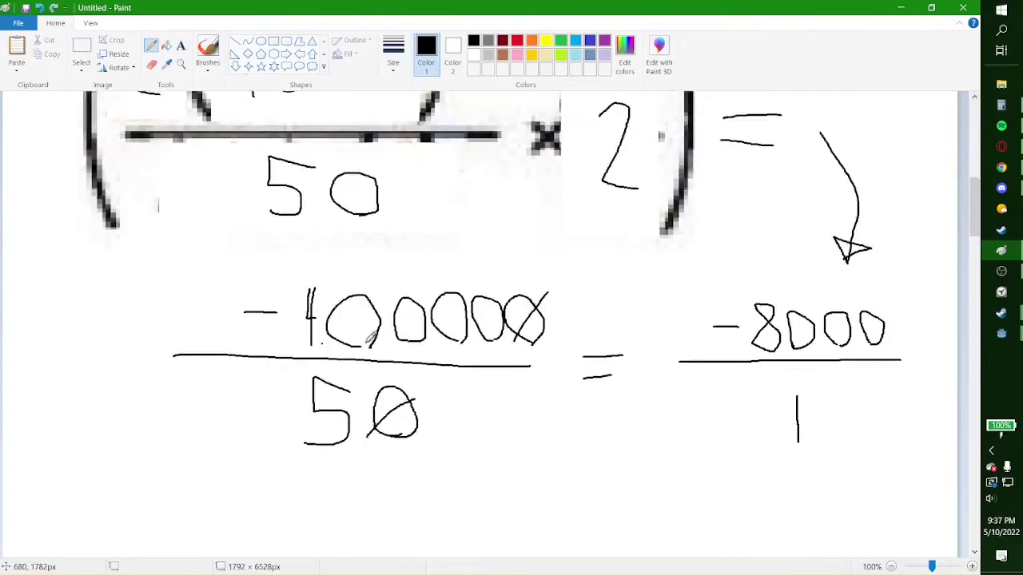
{"action": "scroll", "coordinate": [370, 338], "scroll_direction": "up", "scroll_amount": 5}
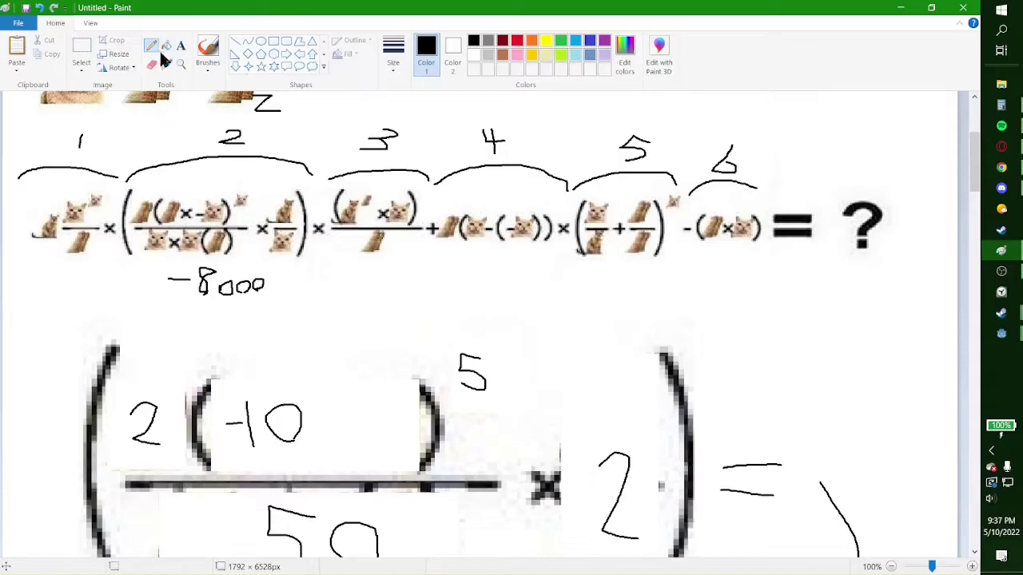
- Switch to Calculator, compute 5 ^ 5 and divide the result by 5
{"action": "scroll", "coordinate": [784, 319], "scroll_direction": "down", "scroll_amount": 10}
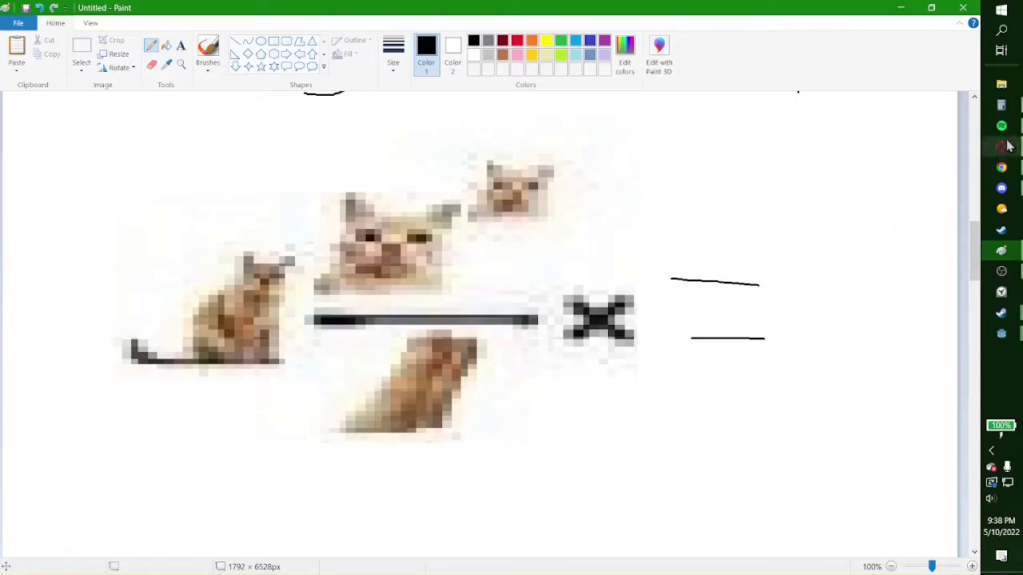
{"action": "left_click", "coordinate": [1007, 111]}
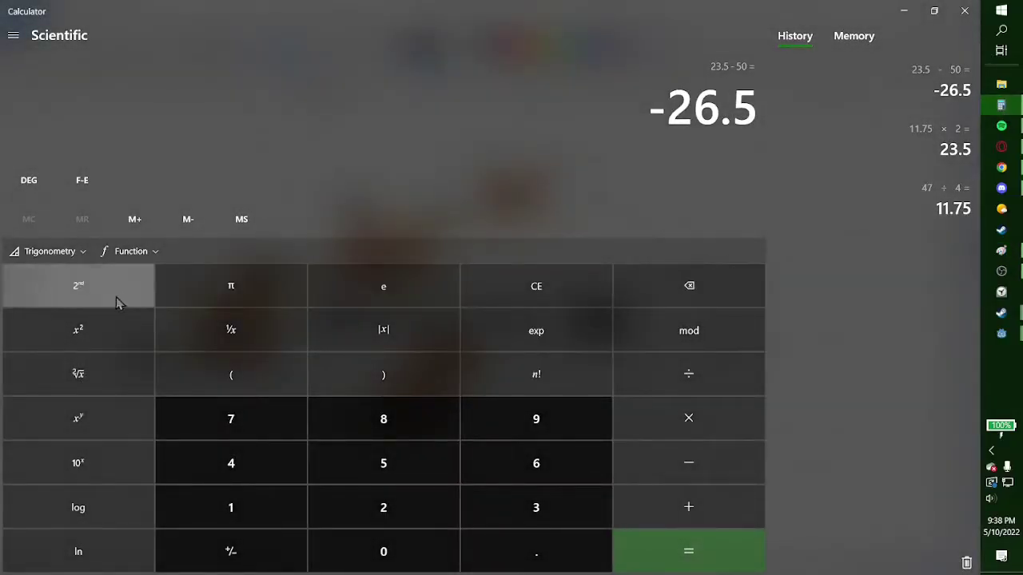
{"action": "type", "text": "5 ^"}
{"action": "left_click", "coordinate": [703, 557]}
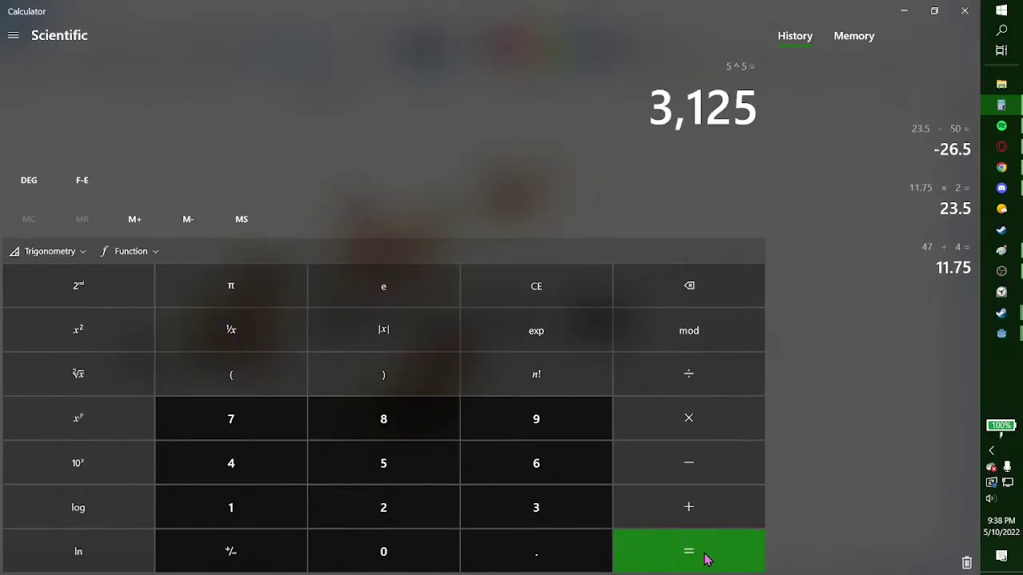
{"action": "left_click", "coordinate": [710, 391]}
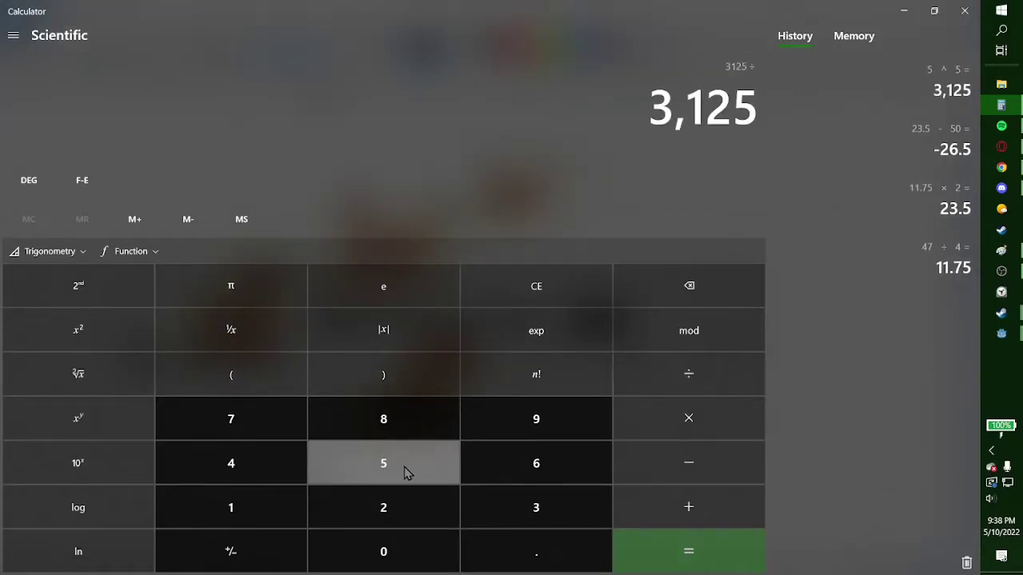
{"action": "left_click", "coordinate": [405, 473]}
{"action": "left_click", "coordinate": [666, 553]}
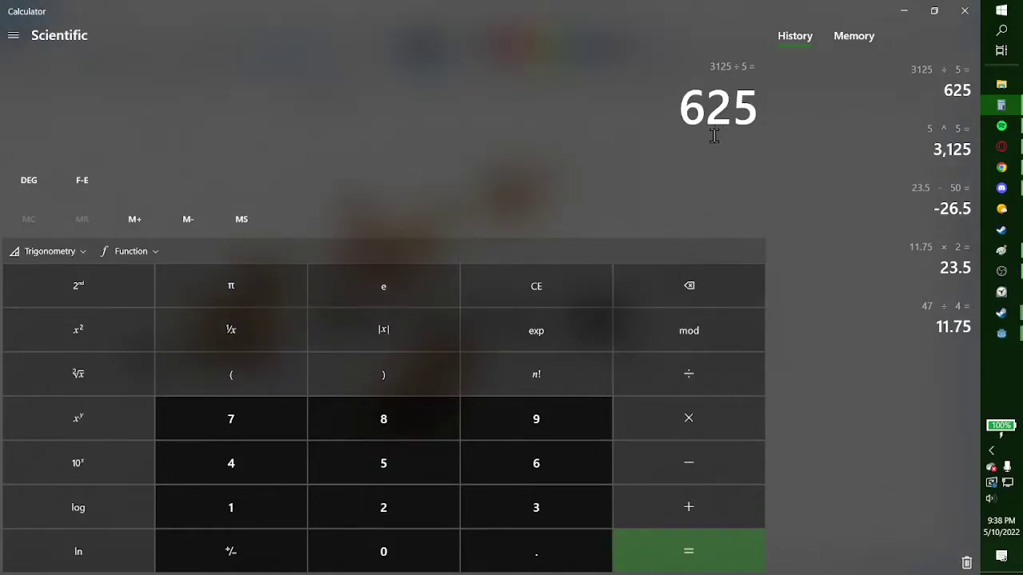
- Switch back to Paint and replace the two cat faces above enlarged term 1's fraction line with 3125
{"action": "key", "text": "alt+Tab"}
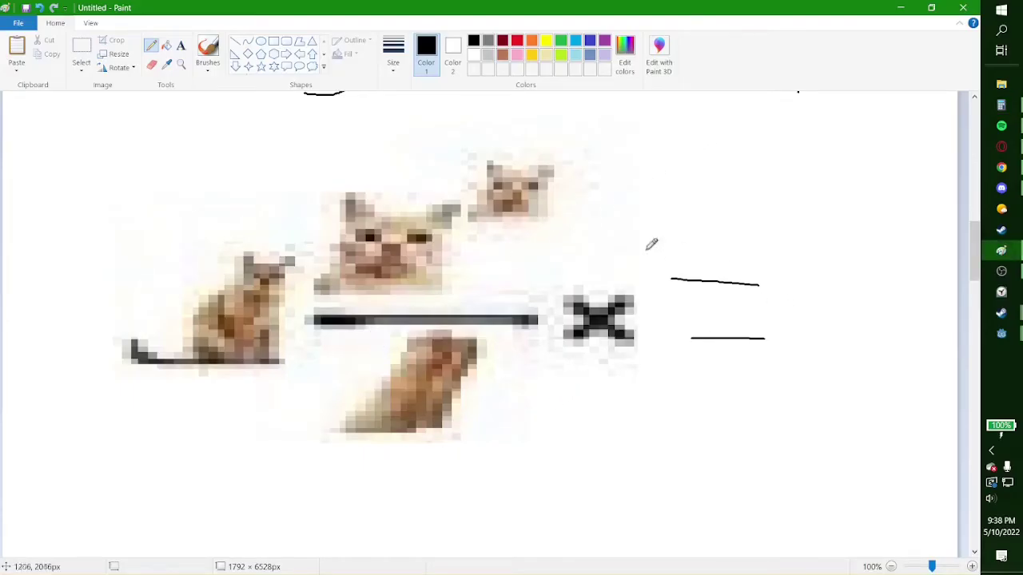
{"action": "scroll", "coordinate": [507, 296], "scroll_direction": "down", "scroll_amount": 3}
{"action": "scroll", "coordinate": [411, 251], "scroll_direction": "up", "scroll_amount": 3}
{"action": "left_click", "coordinate": [82, 50]}
{"action": "mouse_move", "coordinate": [554, 302]}
{"action": "left_mouse_down"}
{"action": "mouse_move", "coordinate": [426, 187]}
{"action": "mouse_move", "coordinate": [311, 143]}
{"action": "left_mouse_up"}
{"action": "key", "text": "Delete"}
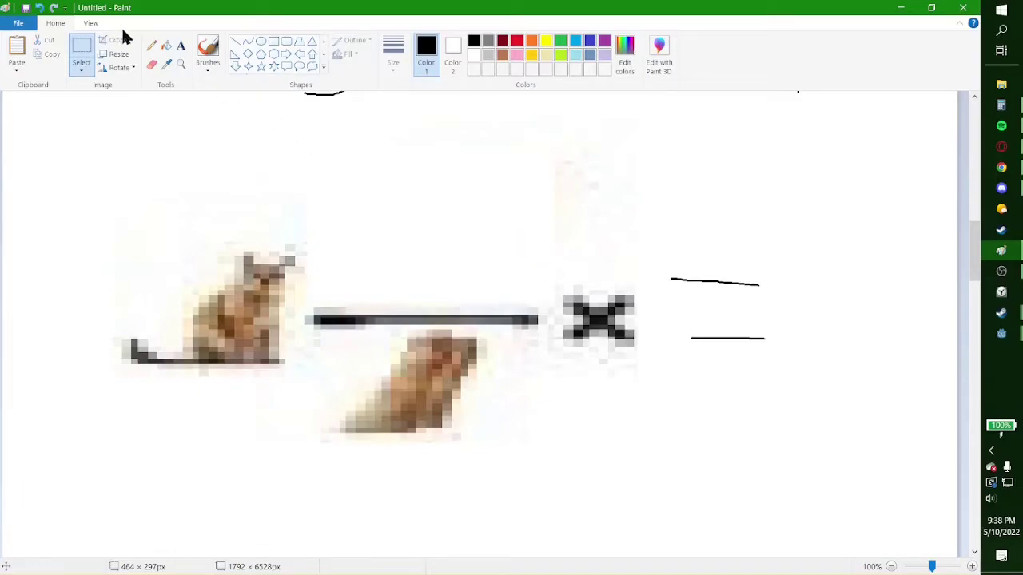
{"action": "left_click", "coordinate": [151, 46]}
{"action": "mouse_move", "coordinate": [339, 207]}
{"action": "left_mouse_down"}
{"action": "mouse_move", "coordinate": [371, 256]}
{"action": "mouse_move", "coordinate": [341, 279]}
{"action": "left_mouse_up"}
{"action": "left_click_drag", "start_coordinate": [403, 212], "coordinate": [407, 280]}
{"action": "mouse_move", "coordinate": [476, 276]}
{"action": "left_mouse_down"}
{"action": "mouse_move", "coordinate": [450, 268]}
{"action": "mouse_move", "coordinate": [477, 234]}
{"action": "mouse_move", "coordinate": [493, 278]}
{"action": "left_mouse_up"}
{"action": "left_click_drag", "start_coordinate": [496, 216], "coordinate": [518, 216]}
- Replace the sitting cat in front of enlarged term 1's fraction with a handwritten 10
{"action": "left_click", "coordinate": [81, 48]}
{"action": "left_click_drag", "start_coordinate": [307, 403], "coordinate": [116, 201]}
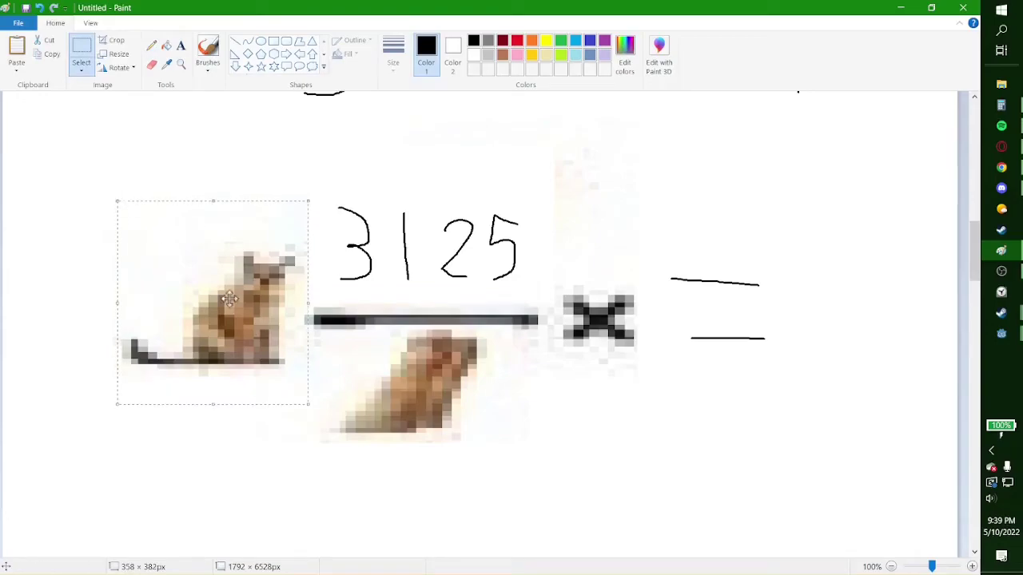
{"action": "scroll", "coordinate": [264, 279], "scroll_direction": "up", "scroll_amount": 10}
{"action": "scroll", "coordinate": [413, 361], "scroll_direction": "down", "scroll_amount": 9}
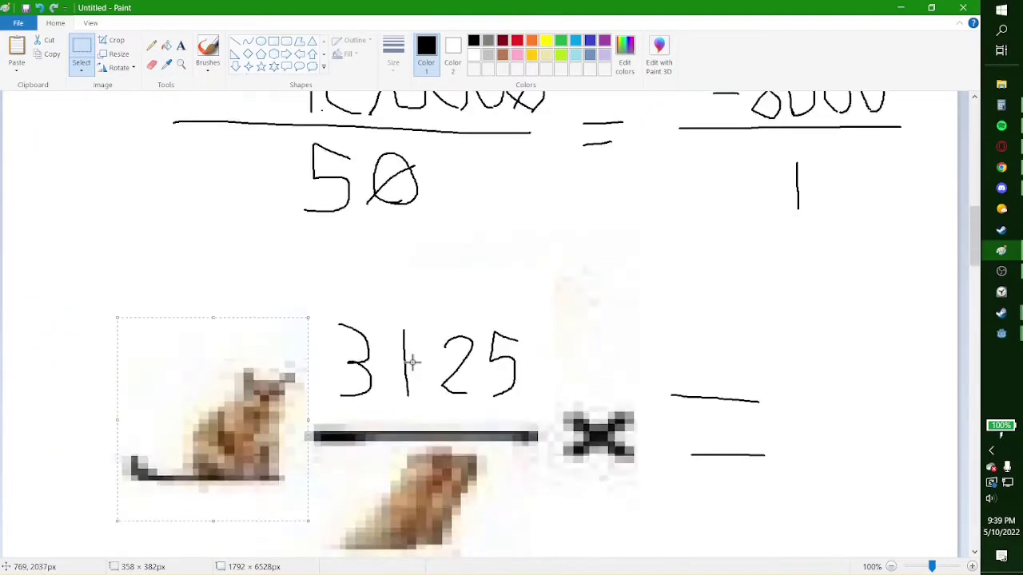
{"action": "key", "text": "Delete"}
{"action": "left_click", "coordinate": [151, 46]}
{"action": "left_click_drag", "start_coordinate": [181, 386], "coordinate": [181, 481]}
{"action": "mouse_move", "coordinate": [238, 397]}
{"action": "left_mouse_down"}
{"action": "mouse_move", "coordinate": [242, 477]}
{"action": "mouse_move", "coordinate": [257, 479]}
{"action": "left_mouse_up"}
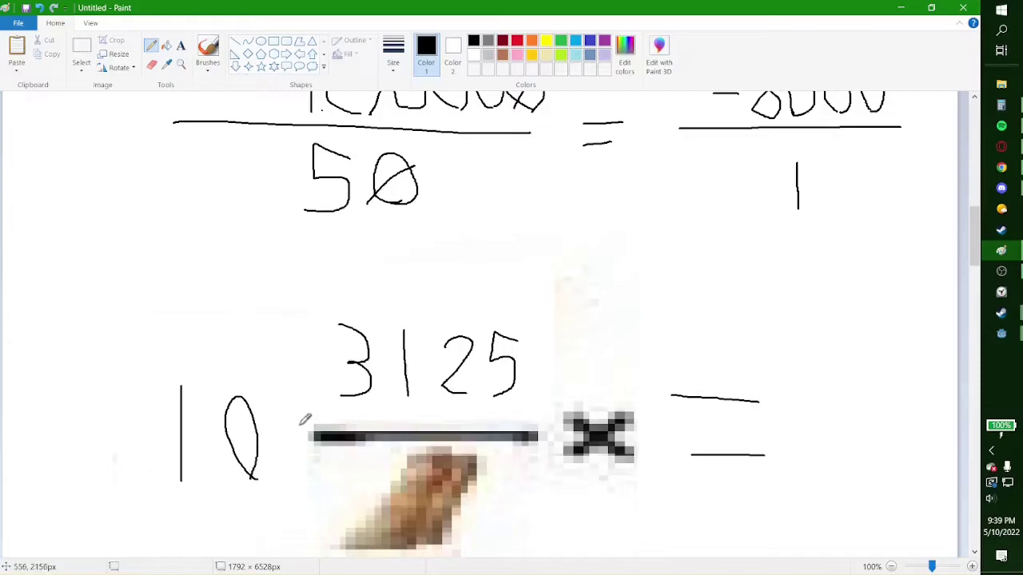
- Multiply the leading 10 into term 1's numerator to make it 31250 and replace the paws below with 2
{"action": "scroll", "coordinate": [304, 419], "scroll_direction": "up", "scroll_amount": 10}
{"action": "scroll", "coordinate": [316, 385], "scroll_direction": "down", "scroll_amount": 8}
{"action": "scroll", "coordinate": [317, 385], "scroll_direction": "down", "scroll_amount": 4}
{"action": "mouse_move", "coordinate": [530, 233]}
{"action": "left_mouse_down"}
{"action": "mouse_move", "coordinate": [520, 240]}
{"action": "mouse_move", "coordinate": [537, 273]}
{"action": "left_mouse_up"}
{"action": "scroll", "coordinate": [493, 341], "scroll_direction": "down", "scroll_amount": 3}
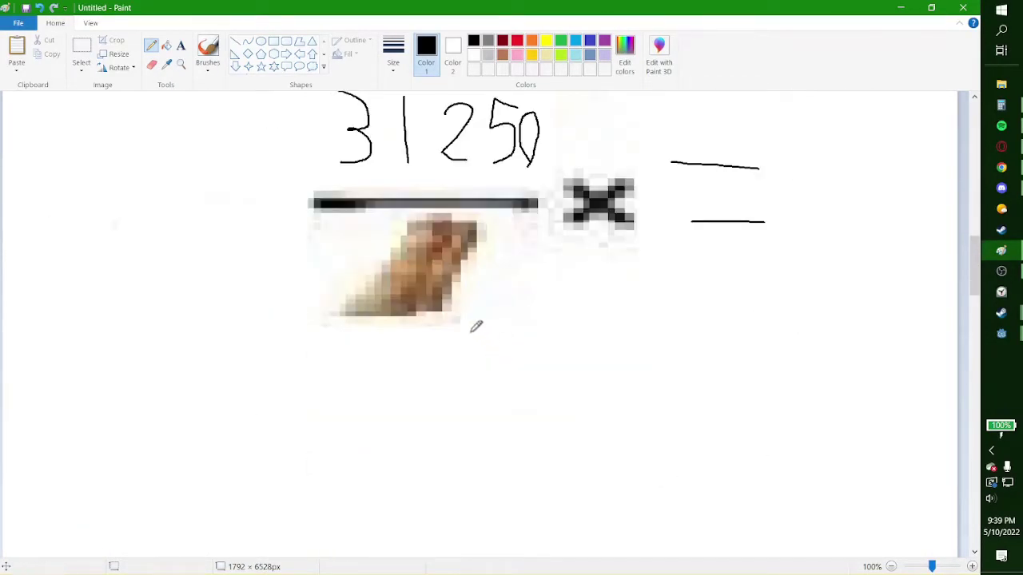
{"action": "left_click_drag", "start_coordinate": [409, 257], "coordinate": [453, 323]}
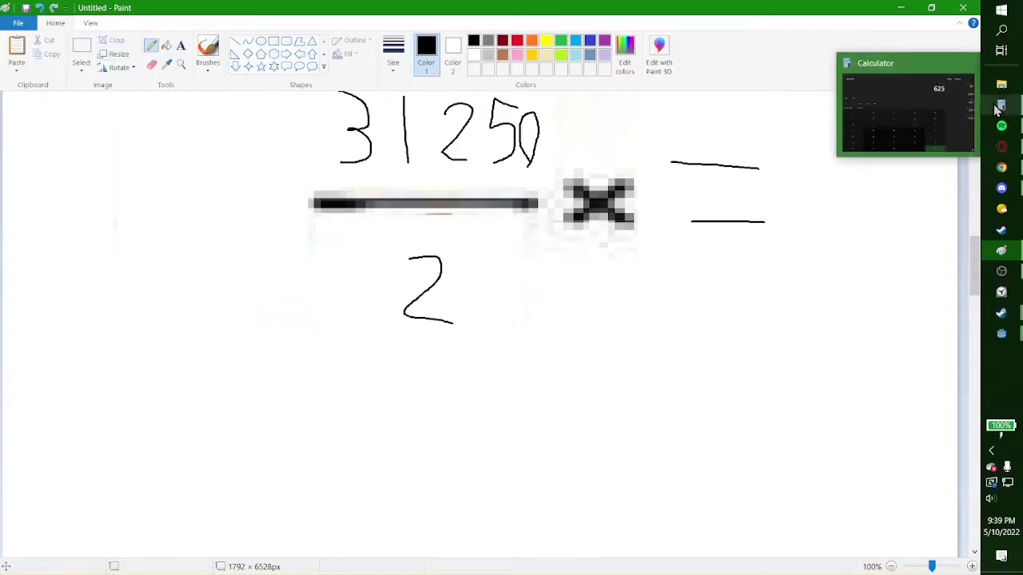
- Switch to Calculator and divide 31250 by 2
{"action": "left_click", "coordinate": [998, 107]}
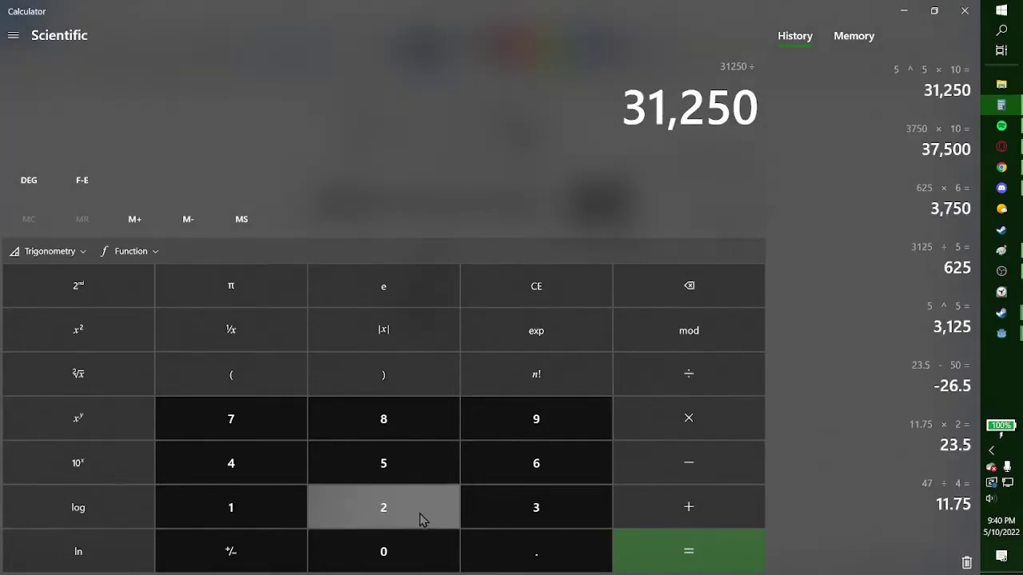
{"action": "left_click", "coordinate": [420, 520]}
{"action": "left_click", "coordinate": [685, 555]}
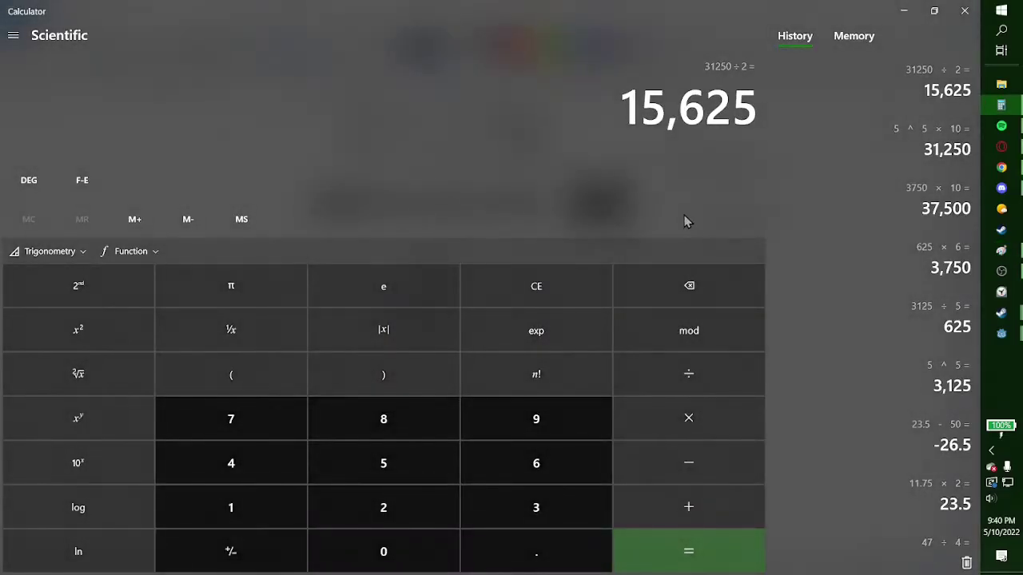
- Return to Paint and write 15625 after enlarged term 1's equals sign, checking it against Calculator
{"action": "key", "text": "alt+Tab"}
{"action": "left_click_drag", "start_coordinate": [787, 227], "coordinate": [784, 140]}
{"action": "mouse_move", "coordinate": [819, 223]}
{"action": "left_mouse_down"}
{"action": "mouse_move", "coordinate": [809, 169]}
{"action": "mouse_move", "coordinate": [845, 151]}
{"action": "mouse_move", "coordinate": [859, 214]}
{"action": "mouse_move", "coordinate": [855, 198]}
{"action": "mouse_move", "coordinate": [895, 192]}
{"action": "mouse_move", "coordinate": [909, 211]}
{"action": "mouse_move", "coordinate": [918, 182]}
{"action": "mouse_move", "coordinate": [938, 179]}
{"action": "left_mouse_up"}
{"action": "key", "text": "alt+Tab"}
{"action": "key", "text": "alt+Tab"}
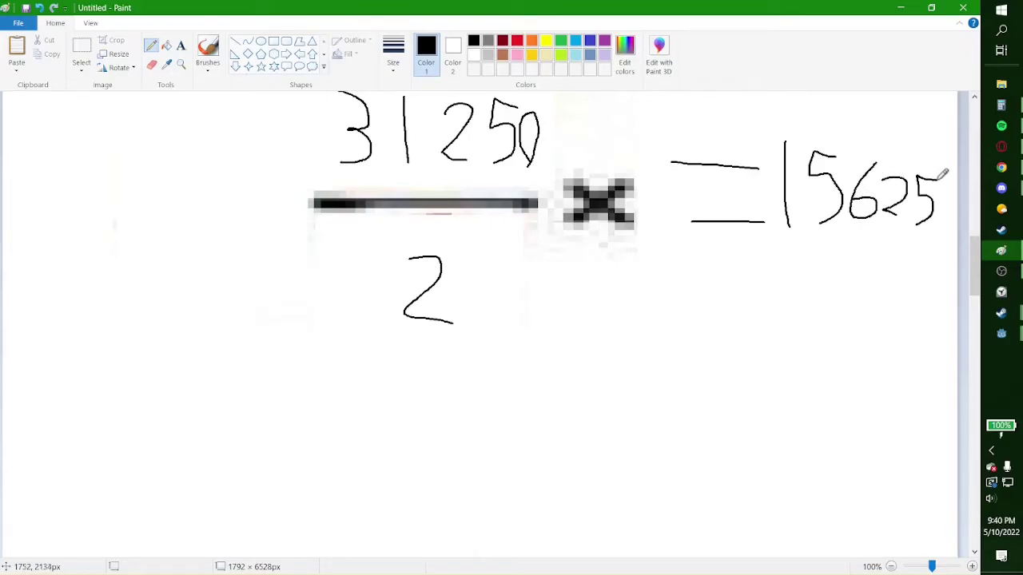
- Write 15625 beneath term 1 in the puzzle's final expression
{"action": "scroll", "coordinate": [388, 392], "scroll_direction": "up", "scroll_amount": 10}
{"action": "scroll", "coordinate": [284, 360], "scroll_direction": "up", "scroll_amount": 5}
{"action": "mouse_move", "coordinate": [64, 380]}
{"action": "left_mouse_down"}
{"action": "mouse_move", "coordinate": [56, 404]}
{"action": "mouse_move", "coordinate": [75, 390]}
{"action": "mouse_move", "coordinate": [79, 400]}
{"action": "mouse_move", "coordinate": [103, 392]}
{"action": "mouse_move", "coordinate": [105, 408]}
{"action": "mouse_move", "coordinate": [117, 408]}
{"action": "mouse_move", "coordinate": [128, 385]}
{"action": "left_mouse_up"}
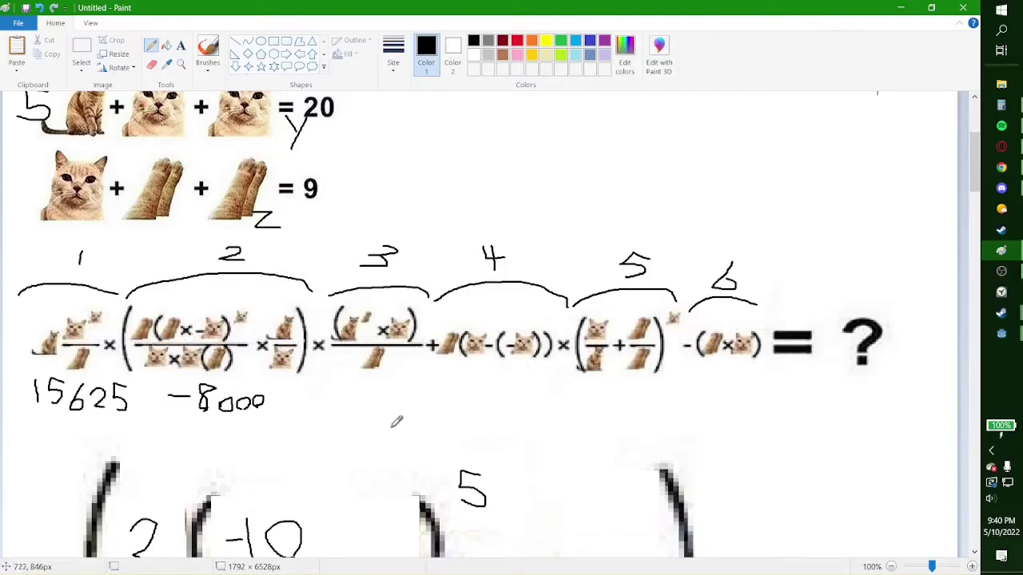
- Draw a long fraction line after enlarged term 3's equals sign and check the picture values in the puzzle
{"action": "scroll", "coordinate": [395, 422], "scroll_direction": "down", "scroll_amount": 20}
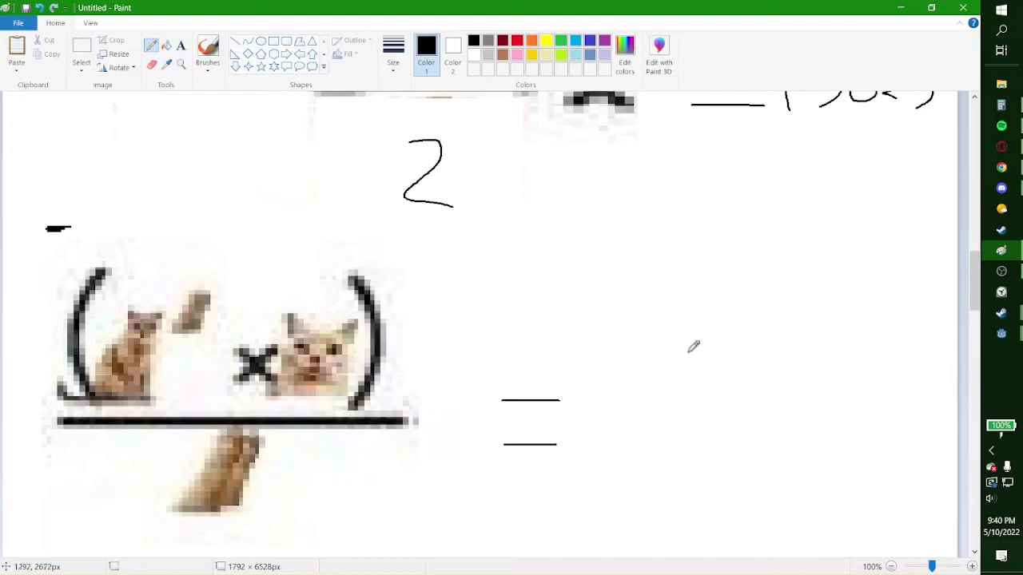
{"action": "scroll", "coordinate": [571, 348], "scroll_direction": "down", "scroll_amount": 2}
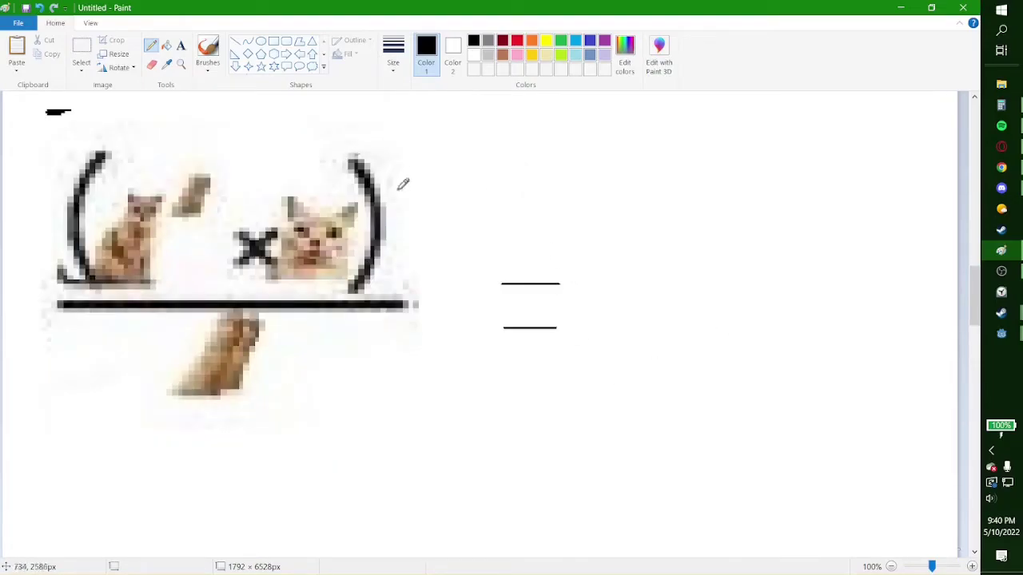
{"action": "left_click_drag", "start_coordinate": [607, 310], "coordinate": [935, 312]}
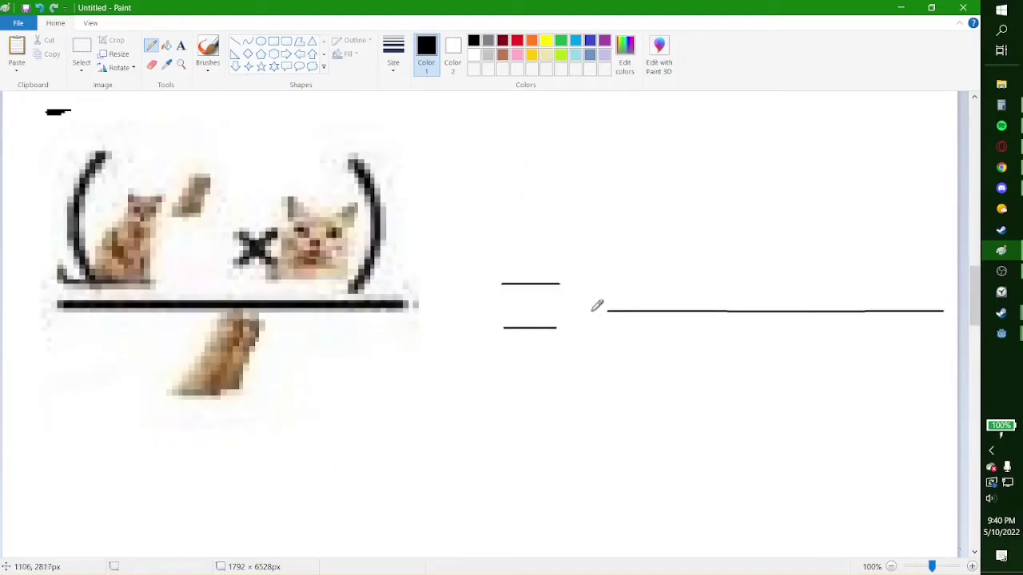
{"action": "scroll", "coordinate": [591, 315], "scroll_direction": "up", "scroll_amount": 20}
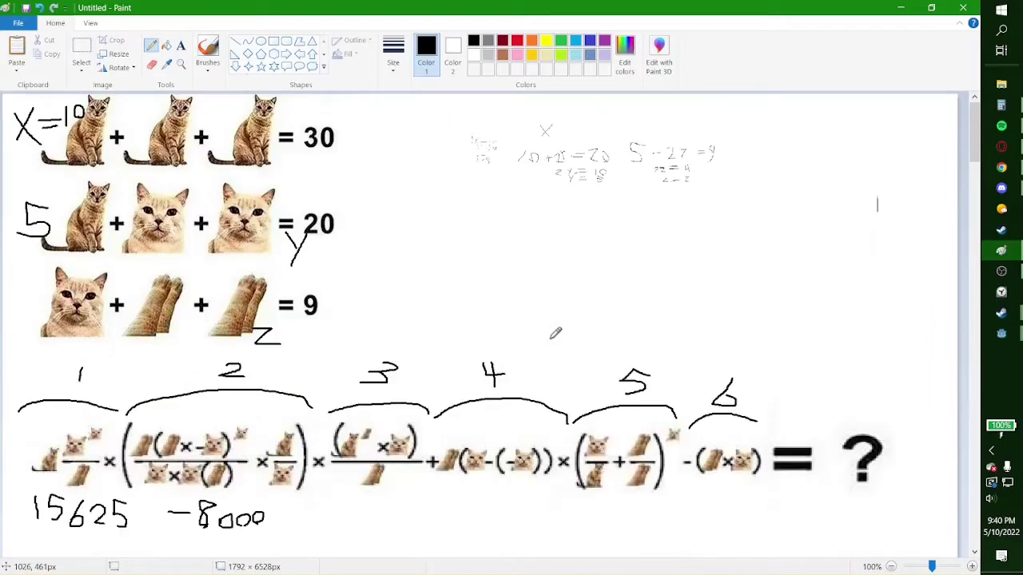
{"action": "scroll", "coordinate": [555, 333], "scroll_direction": "down", "scroll_amount": 20}
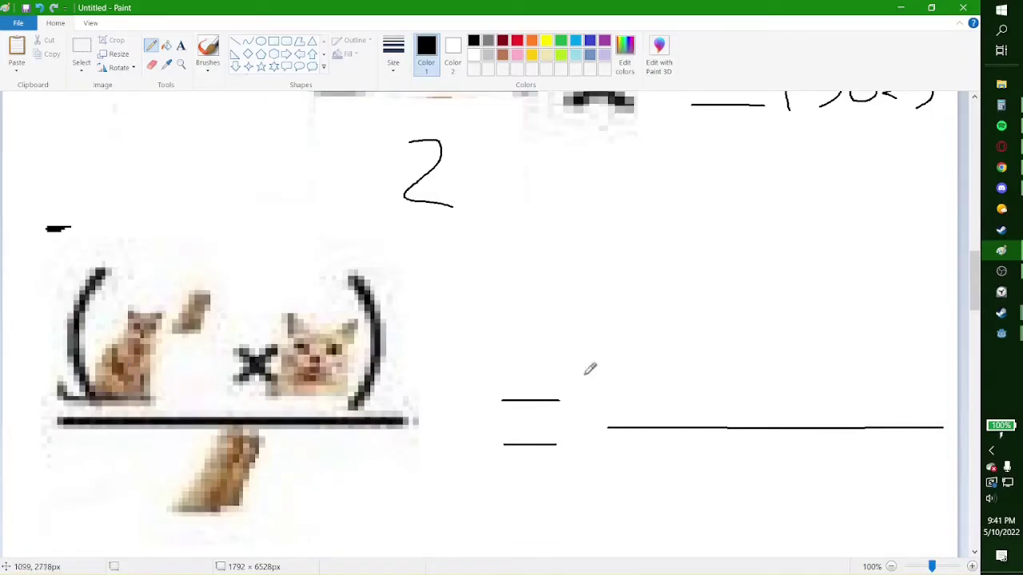
{"action": "left_click_drag", "start_coordinate": [628, 340], "coordinate": [634, 401]}
{"action": "mouse_move", "coordinate": [708, 392]}
{"action": "left_mouse_down"}
{"action": "mouse_move", "coordinate": [714, 382]}
{"action": "mouse_move", "coordinate": [735, 393]}
{"action": "mouse_move", "coordinate": [710, 391]}
{"action": "left_mouse_up"}
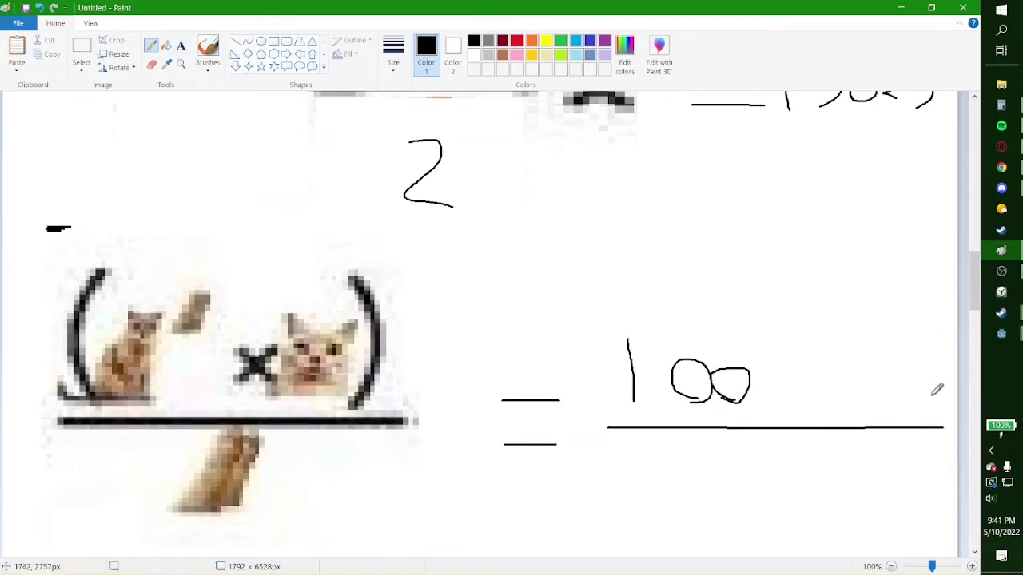
{"action": "key", "text": "ctrl+z"}
{"action": "key", "text": "ctrl+z"}
{"action": "key", "text": "ctrl+z"}
- Write 500 above and 2 below the fraction line beside enlarged term 3
{"action": "left_click_drag", "start_coordinate": [746, 334], "coordinate": [686, 395]}
{"action": "mouse_move", "coordinate": [787, 333]}
{"action": "left_mouse_down"}
{"action": "mouse_move", "coordinate": [809, 381]}
{"action": "mouse_move", "coordinate": [858, 354]}
{"action": "mouse_move", "coordinate": [844, 379]}
{"action": "left_mouse_up"}
{"action": "scroll", "coordinate": [894, 382], "scroll_direction": "down", "scroll_amount": 3}
{"action": "left_click_drag", "start_coordinate": [779, 342], "coordinate": [807, 374]}
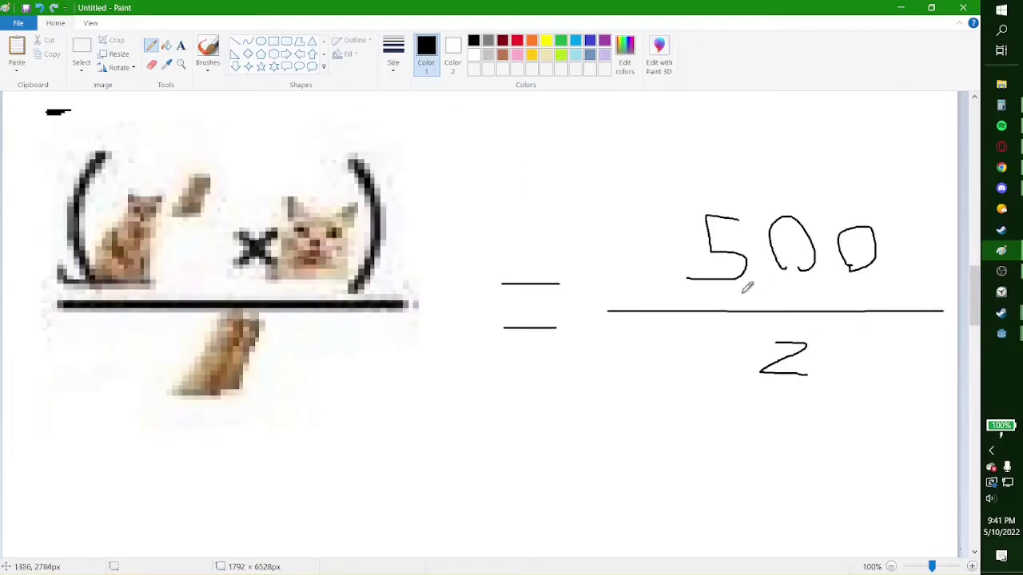
- Write the quotient of 500 over 2 below enlarged term 3 and copy it beneath term 3 in the final expression
{"action": "scroll", "coordinate": [471, 254], "scroll_direction": "down", "scroll_amount": 6}
{"action": "scroll", "coordinate": [417, 376], "scroll_direction": "up", "scroll_amount": 3}
{"action": "left_click_drag", "start_coordinate": [420, 384], "coordinate": [471, 385]}
{"action": "left_click_drag", "start_coordinate": [423, 359], "coordinate": [491, 360]}
{"action": "left_click_drag", "start_coordinate": [573, 352], "coordinate": [620, 396]}
{"action": "left_click_drag", "start_coordinate": [662, 339], "coordinate": [664, 413]}
{"action": "left_click_drag", "start_coordinate": [661, 337], "coordinate": [700, 353]}
{"action": "mouse_move", "coordinate": [751, 404]}
{"action": "left_mouse_down"}
{"action": "mouse_move", "coordinate": [769, 370]}
{"action": "mouse_move", "coordinate": [761, 361]}
{"action": "left_mouse_up"}
{"action": "scroll", "coordinate": [644, 384], "scroll_direction": "up", "scroll_amount": 20}
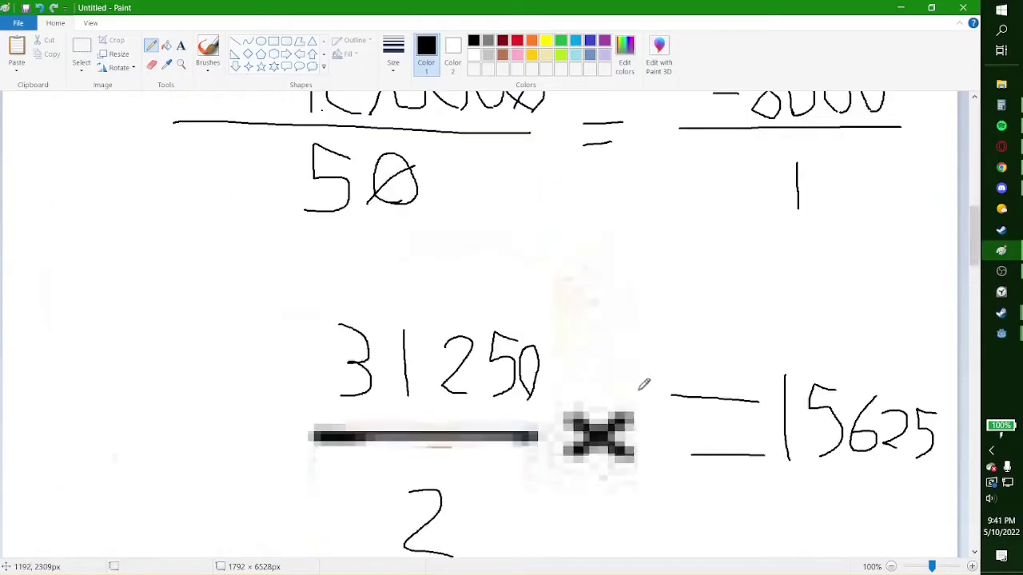
{"action": "mouse_move", "coordinate": [374, 382]}
{"action": "left_mouse_down"}
{"action": "mouse_move", "coordinate": [377, 404]}
{"action": "mouse_move", "coordinate": [409, 372]}
{"action": "mouse_move", "coordinate": [414, 384]}
{"action": "left_mouse_up"}
- Write 20 after the equals sign of enlarged term 4
{"action": "scroll", "coordinate": [861, 146], "scroll_direction": "down", "scroll_amount": 20}
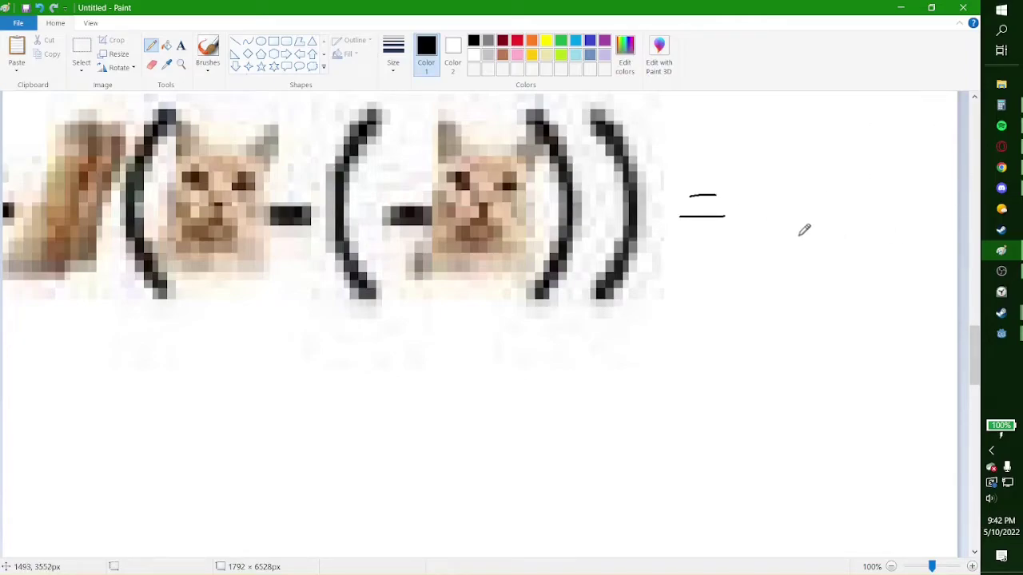
{"action": "mouse_move", "coordinate": [801, 245]}
{"action": "left_mouse_down"}
{"action": "mouse_move", "coordinate": [794, 202]}
{"action": "mouse_move", "coordinate": [759, 185]}
{"action": "left_mouse_up"}
{"action": "mouse_move", "coordinate": [878, 249]}
{"action": "left_mouse_down"}
{"action": "mouse_move", "coordinate": [868, 198]}
{"action": "mouse_move", "coordinate": [909, 217]}
{"action": "mouse_move", "coordinate": [878, 246]}
{"action": "left_mouse_up"}
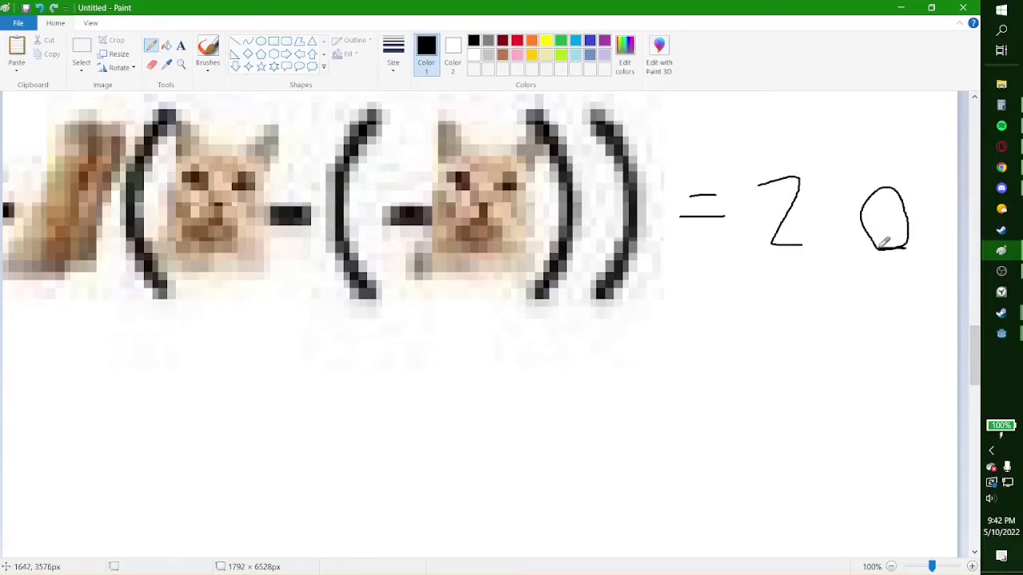
- Write 2(5−(−5)) beneath enlarged term 4 and copy 20 beneath term 4 in the final expression
{"action": "mouse_move", "coordinate": [406, 429]}
{"action": "left_mouse_down"}
{"action": "mouse_move", "coordinate": [498, 417]}
{"action": "mouse_move", "coordinate": [467, 387]}
{"action": "mouse_move", "coordinate": [508, 388]}
{"action": "left_mouse_up"}
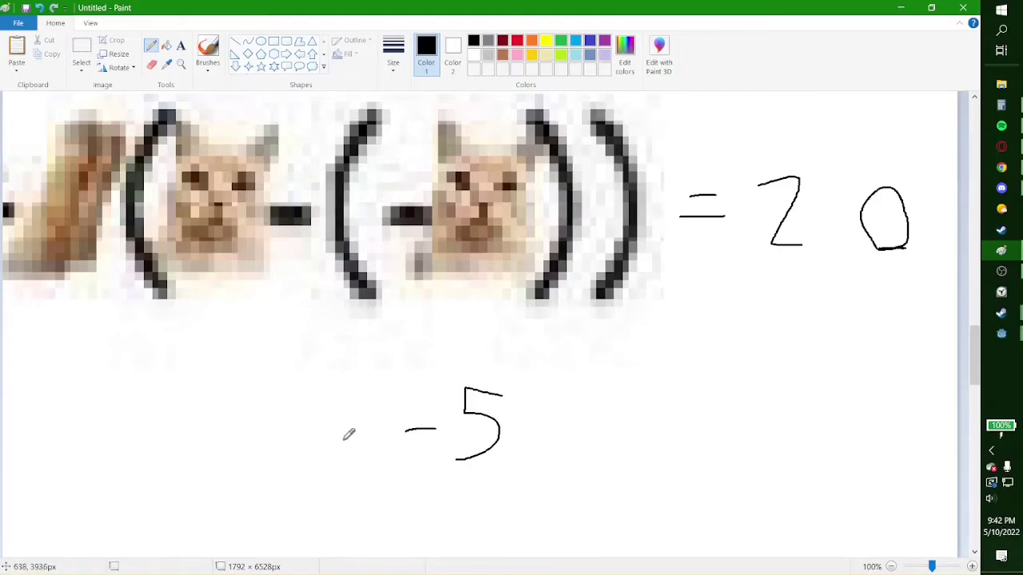
{"action": "left_click_drag", "start_coordinate": [398, 391], "coordinate": [404, 466]}
{"action": "left_click_drag", "start_coordinate": [528, 351], "coordinate": [527, 482]}
{"action": "left_click_drag", "start_coordinate": [325, 429], "coordinate": [288, 430]}
{"action": "mouse_move", "coordinate": [232, 461]}
{"action": "left_mouse_down"}
{"action": "mouse_move", "coordinate": [219, 386]}
{"action": "mouse_move", "coordinate": [267, 409]}
{"action": "left_mouse_up"}
{"action": "mouse_move", "coordinate": [179, 481]}
{"action": "left_mouse_down"}
{"action": "mouse_move", "coordinate": [156, 398]}
{"action": "mouse_move", "coordinate": [170, 339]}
{"action": "left_mouse_up"}
{"action": "left_click_drag", "start_coordinate": [569, 488], "coordinate": [575, 317]}
{"action": "mouse_move", "coordinate": [124, 448]}
{"action": "left_mouse_down"}
{"action": "mouse_move", "coordinate": [90, 441]}
{"action": "mouse_move", "coordinate": [82, 397]}
{"action": "left_mouse_up"}
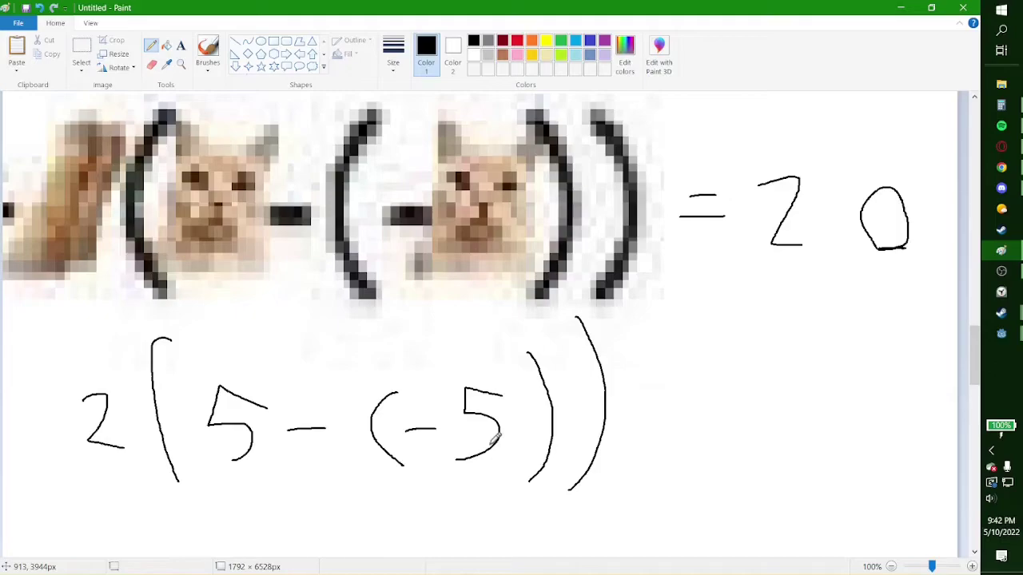
{"action": "scroll", "coordinate": [564, 303], "scroll_direction": "up", "scroll_amount": 15}
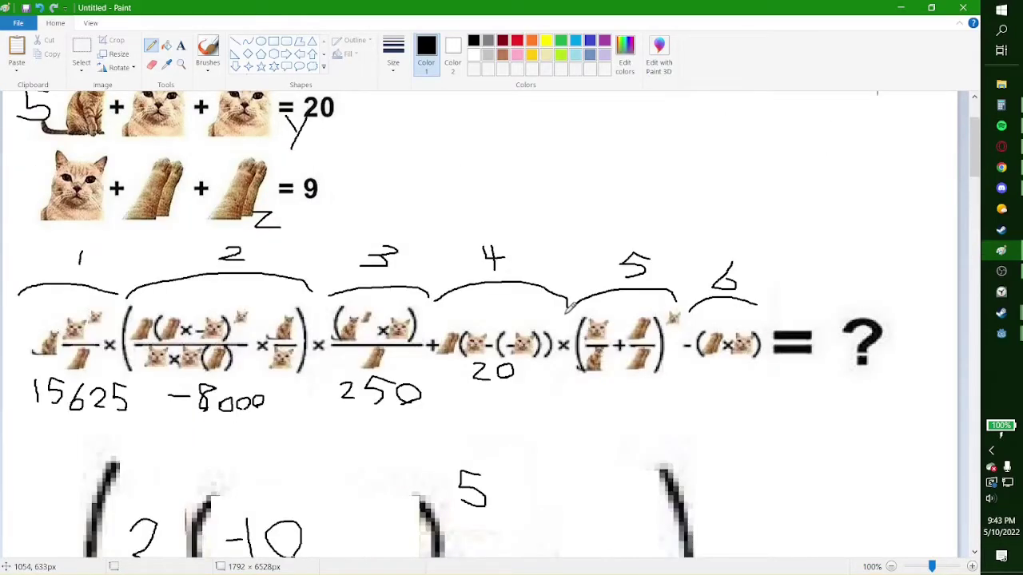
- Write an equals sign followed by the fraction 5 over 10 plus 1 beside enlarged term 5
{"action": "scroll", "coordinate": [680, 315], "scroll_direction": "down", "scroll_amount": 10}
{"action": "scroll", "coordinate": [680, 319], "scroll_direction": "up", "scroll_amount": 12}
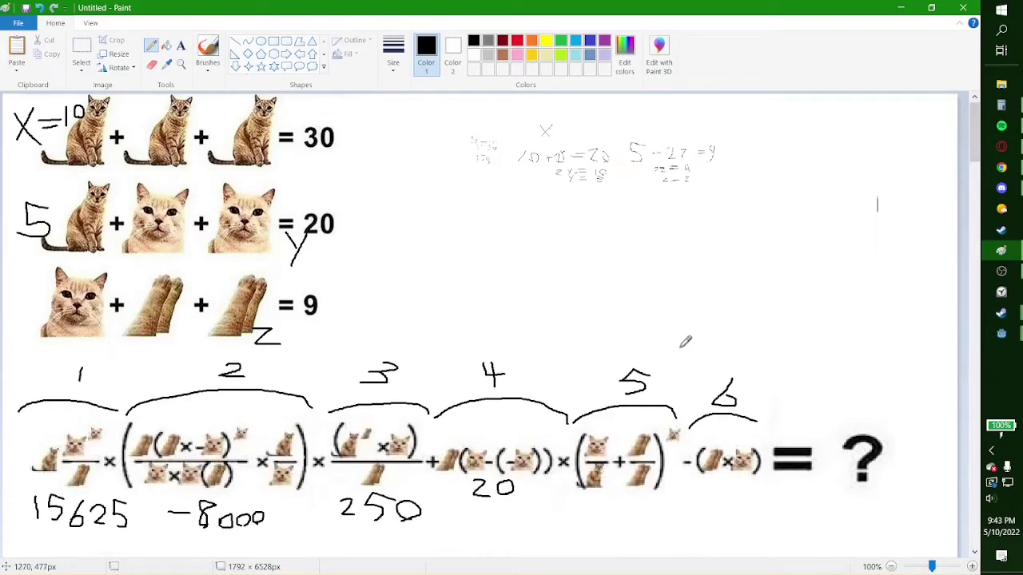
{"action": "scroll", "coordinate": [685, 341], "scroll_direction": "down", "scroll_amount": 20}
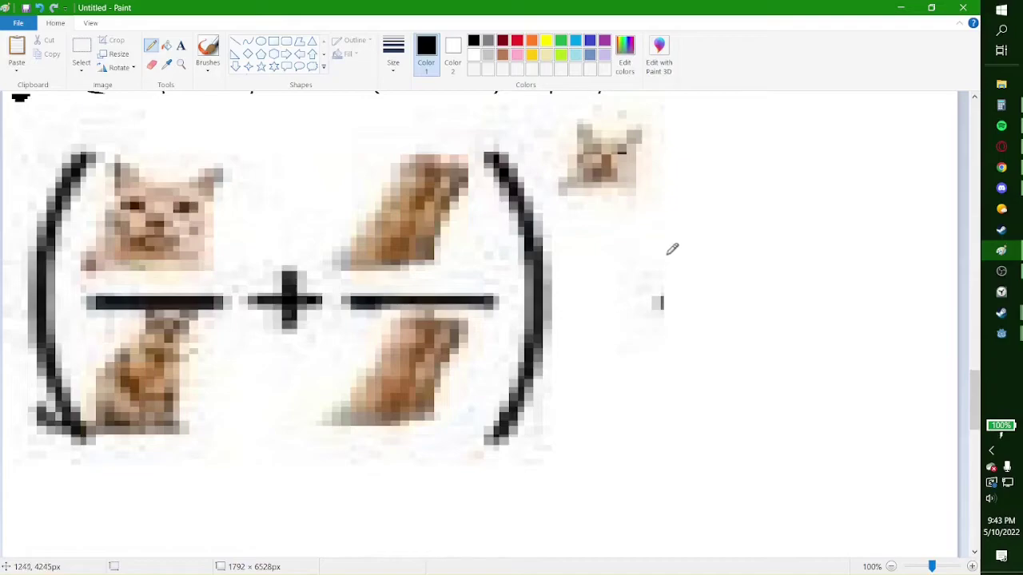
{"action": "left_click_drag", "start_coordinate": [599, 304], "coordinate": [644, 314]}
{"action": "left_click_drag", "start_coordinate": [608, 278], "coordinate": [657, 279]}
{"action": "left_click_drag", "start_coordinate": [773, 223], "coordinate": [735, 270]}
{"action": "left_click_drag", "start_coordinate": [703, 298], "coordinate": [786, 297]}
{"action": "left_click_drag", "start_coordinate": [719, 328], "coordinate": [720, 372]}
{"action": "mouse_move", "coordinate": [789, 377]}
{"action": "left_mouse_down"}
{"action": "mouse_move", "coordinate": [766, 358]}
{"action": "mouse_move", "coordinate": [787, 381]}
{"action": "left_mouse_up"}
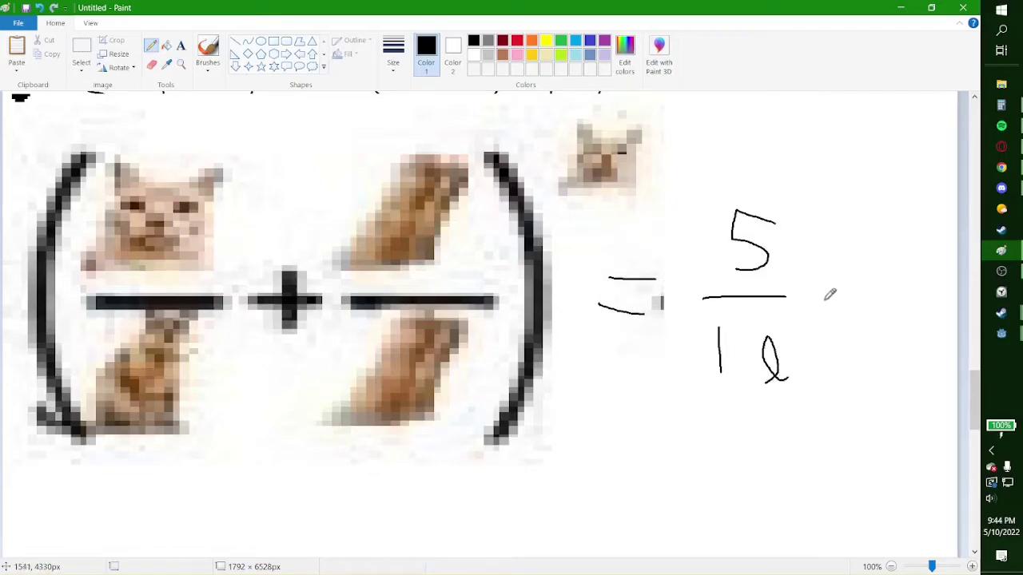
{"action": "mouse_move", "coordinate": [818, 319]}
{"action": "left_mouse_down"}
{"action": "mouse_move", "coordinate": [818, 293]}
{"action": "mouse_move", "coordinate": [801, 299]}
{"action": "mouse_move", "coordinate": [830, 296]}
{"action": "left_mouse_up"}
{"action": "left_click_drag", "start_coordinate": [865, 342], "coordinate": [866, 241]}
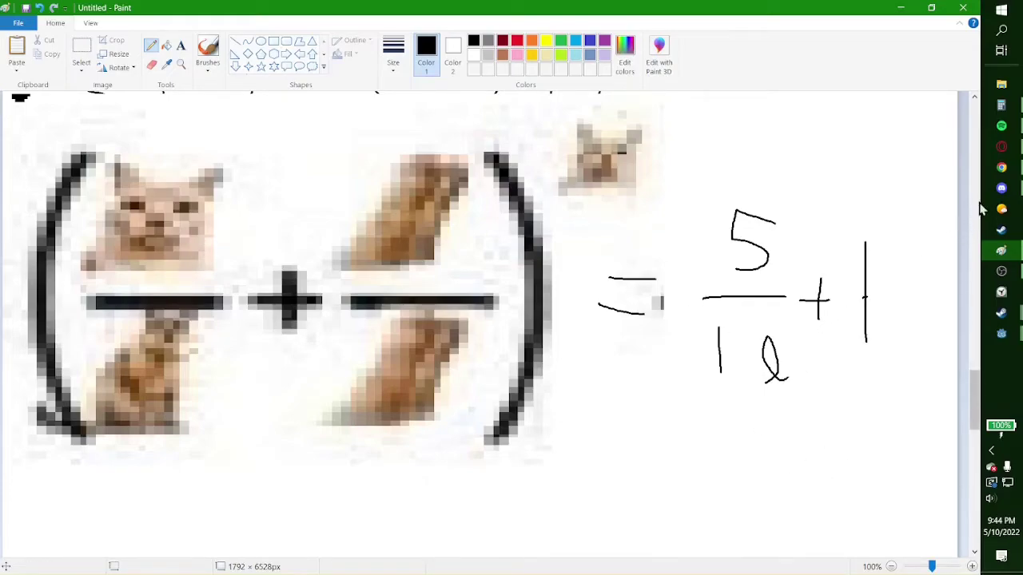
- Switch to Calculator and calculate 1.5 to the power of 5
{"action": "left_click", "coordinate": [1001, 105]}
{"action": "type", "text": "1.5"}
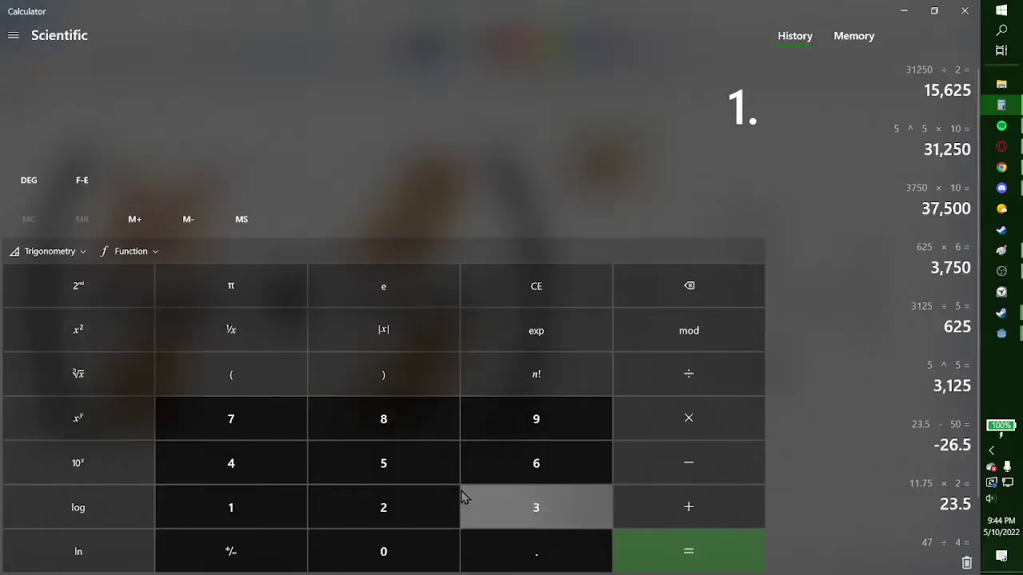
{"action": "left_click", "coordinate": [104, 432]}
{"action": "left_click", "coordinate": [376, 467]}
{"action": "left_click", "coordinate": [688, 558]}
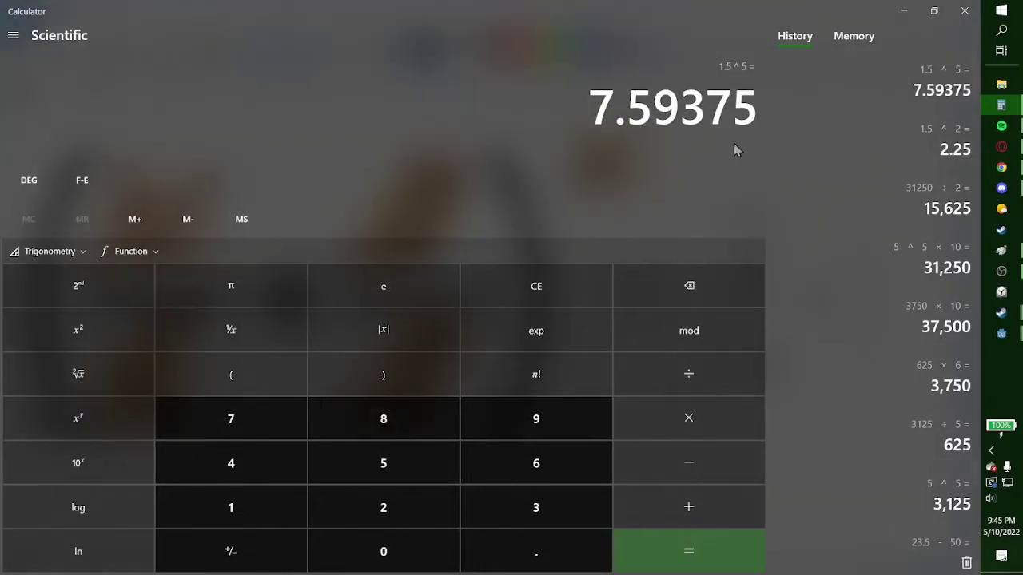
- Return to Paint and write = 1.5 beneath the 5 over 10 plus 1 sum of enlarged term 5
{"action": "key", "text": "alt+Tab"}
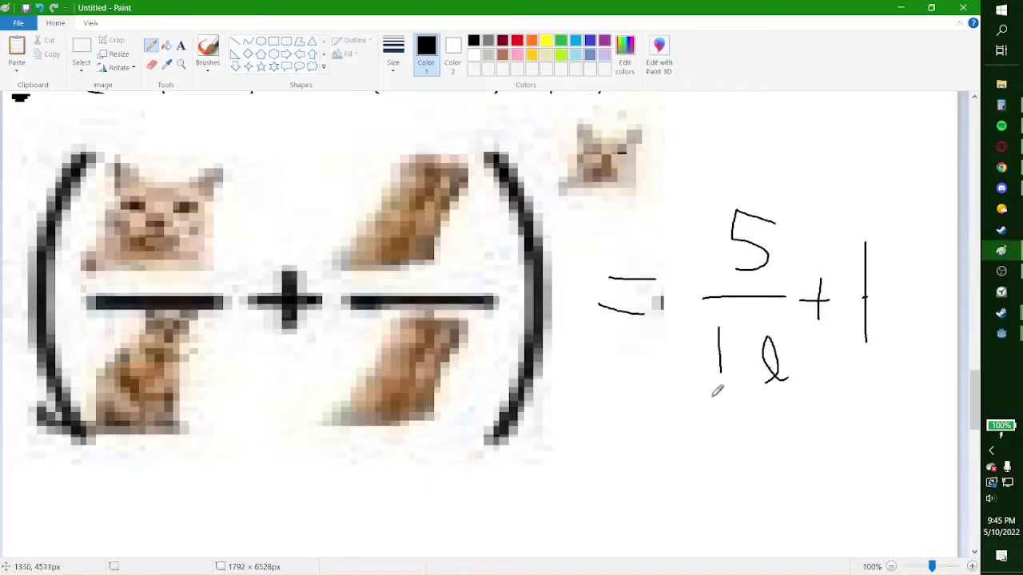
{"action": "left_click_drag", "start_coordinate": [608, 463], "coordinate": [671, 462]}
{"action": "left_click_drag", "start_coordinate": [603, 485], "coordinate": [660, 484]}
{"action": "left_click_drag", "start_coordinate": [710, 436], "coordinate": [710, 501]}
{"action": "left_click", "coordinate": [749, 489]}
{"action": "left_click_drag", "start_coordinate": [774, 444], "coordinate": [778, 503]}
{"action": "left_click_drag", "start_coordinate": [773, 445], "coordinate": [808, 454]}
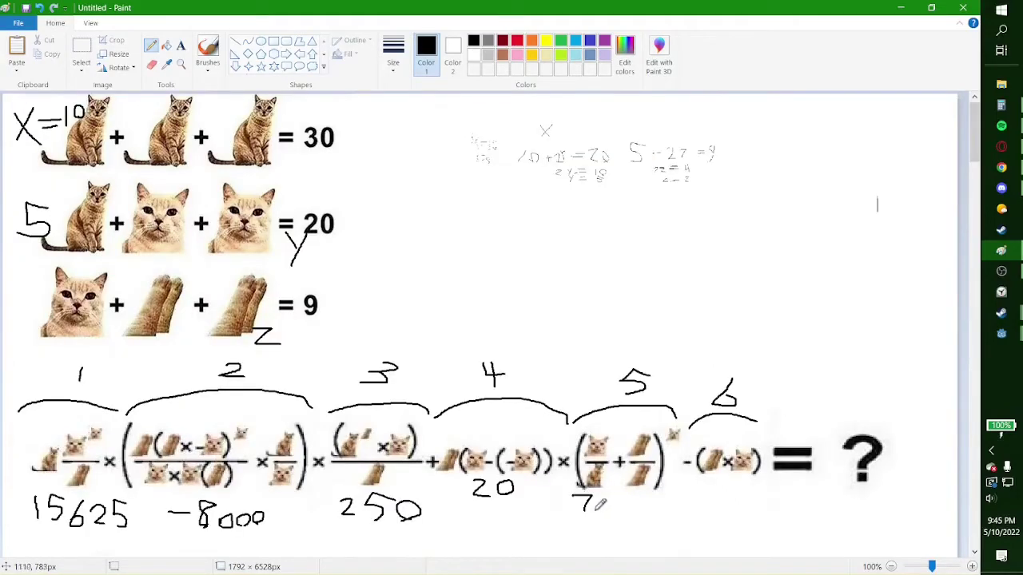
- Write 7.59375 beneath term 5 and 10 beneath term 6 in the final expression
{"action": "mouse_move", "coordinate": [609, 508]}
{"action": "left_mouse_down"}
{"action": "mouse_move", "coordinate": [627, 489]}
{"action": "mouse_move", "coordinate": [636, 512]}
{"action": "mouse_move", "coordinate": [662, 495]}
{"action": "mouse_move", "coordinate": [673, 509]}
{"action": "mouse_move", "coordinate": [684, 486]}
{"action": "left_mouse_up"}
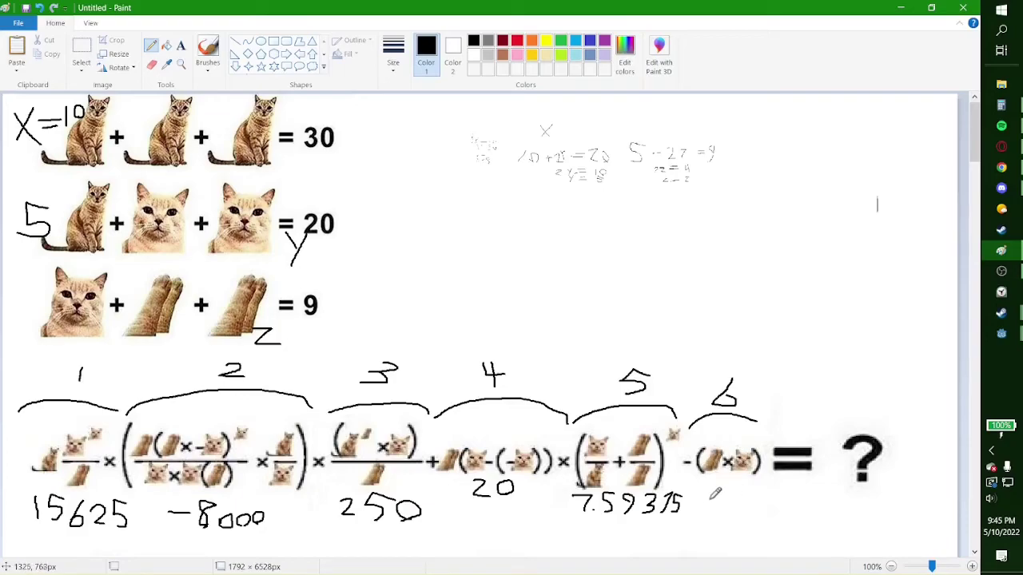
{"action": "mouse_move", "coordinate": [720, 494]}
{"action": "left_mouse_down"}
{"action": "mouse_move", "coordinate": [719, 508]}
{"action": "mouse_move", "coordinate": [753, 503]}
{"action": "left_mouse_up"}
- Select the area around terms 4 and 5 with their values in the final expression
{"action": "scroll", "coordinate": [754, 506], "scroll_direction": "down", "scroll_amount": 3}
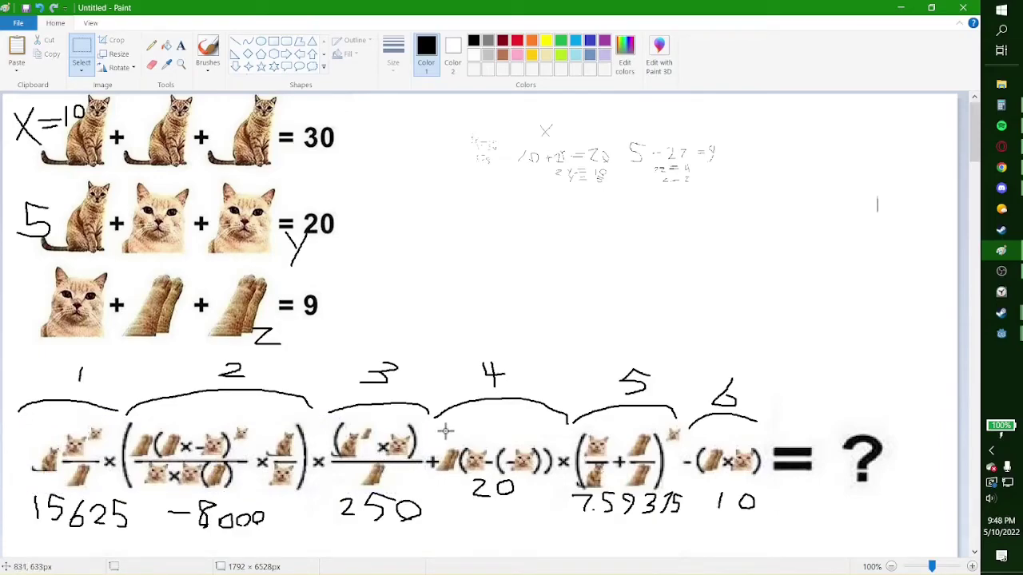
{"action": "mouse_move", "coordinate": [441, 424]}
{"action": "left_mouse_down"}
{"action": "mouse_move", "coordinate": [478, 482]}
{"action": "mouse_move", "coordinate": [679, 524]}
{"action": "left_mouse_up"}
{"action": "left_click", "coordinate": [689, 520]}
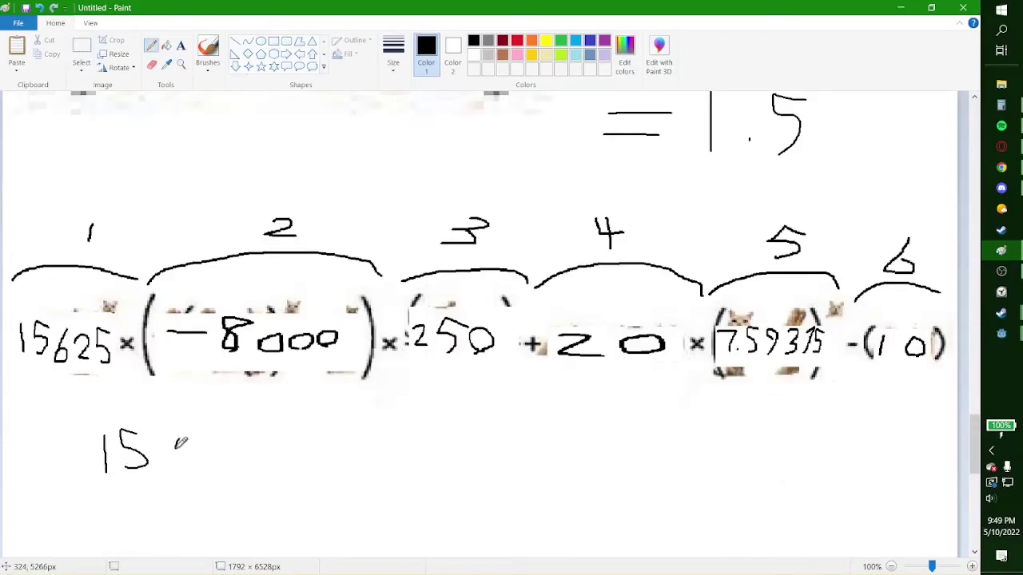
- Calculate 15625 × 8000 × 250 in Calculator and paste an image of the result beneath the substituted expression in Paint
{"action": "mouse_move", "coordinate": [177, 448]}
{"action": "left_mouse_down"}
{"action": "mouse_move", "coordinate": [218, 464]}
{"action": "mouse_move", "coordinate": [229, 449]}
{"action": "mouse_move", "coordinate": [256, 443]}
{"action": "left_mouse_up"}
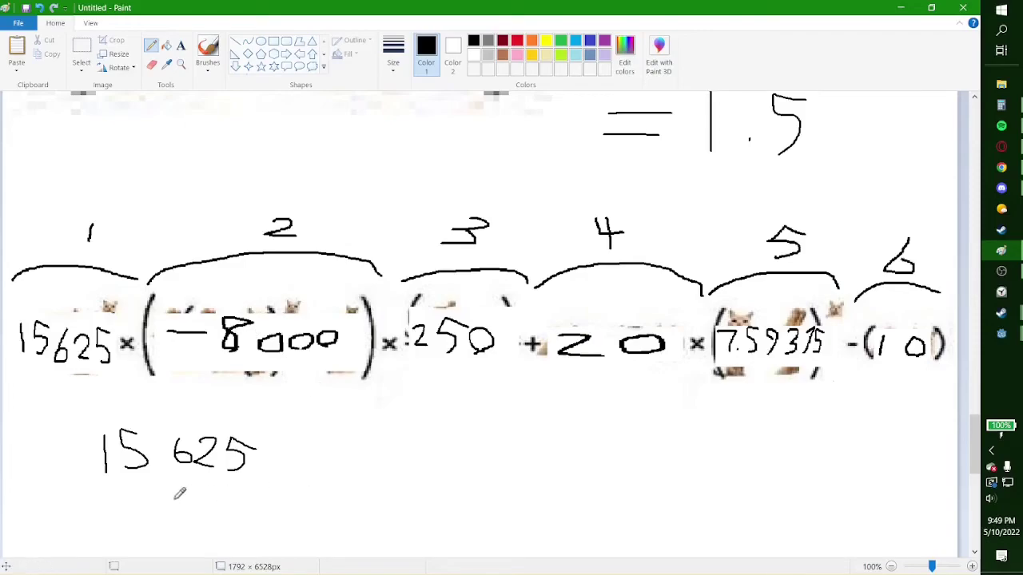
{"action": "left_click", "coordinate": [1002, 107]}
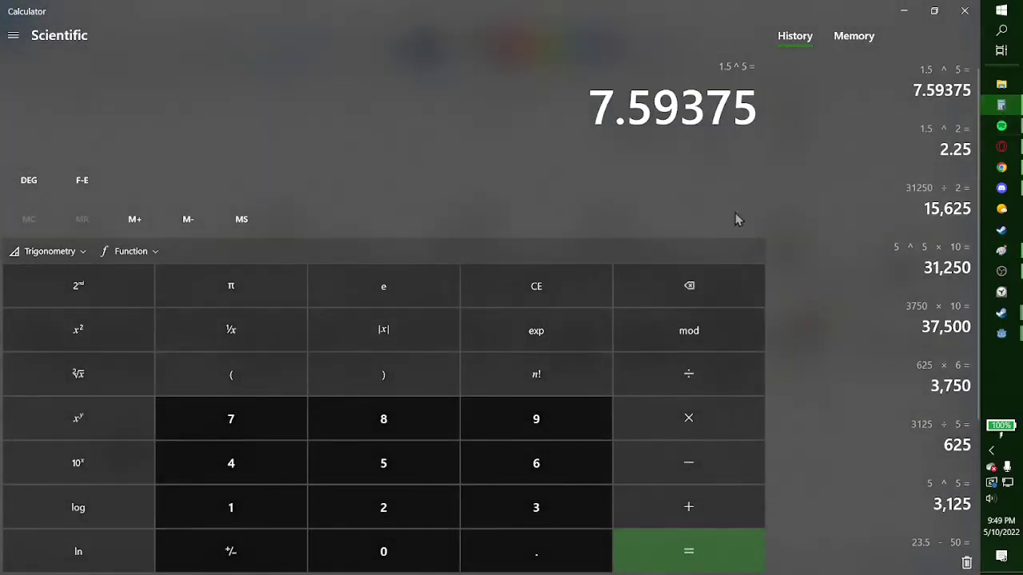
{"action": "type", "text": "15625*8000*2"}
{"action": "left_click", "coordinate": [392, 479]}
{"action": "left_click", "coordinate": [388, 555]}
{"action": "left_click", "coordinate": [679, 549]}
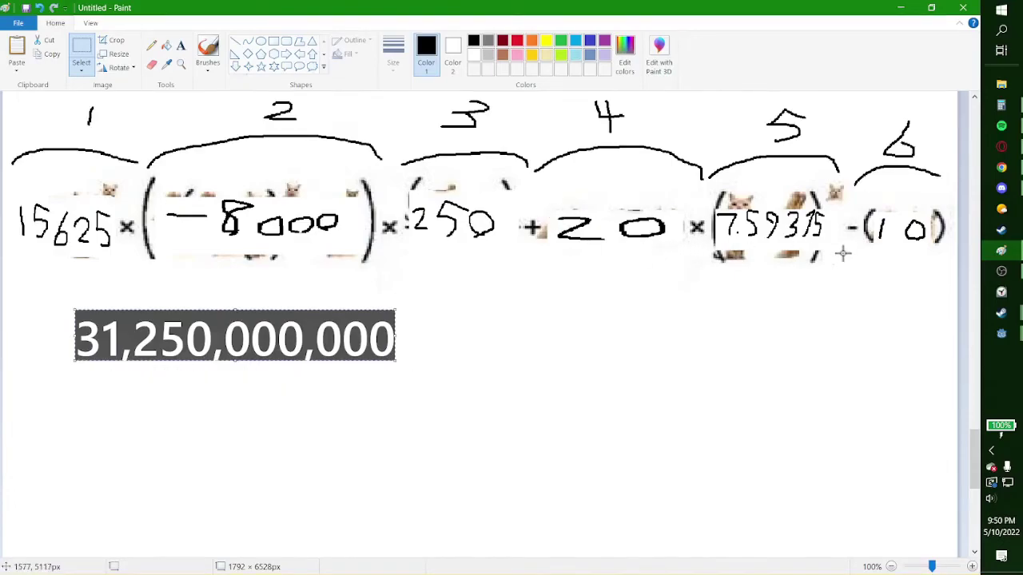
- Switch to Calculator, recall the 1.5 ^ 5 entry from the history, and multiply it by 20
{"action": "key", "text": "alt+Tab"}
{"action": "left_click", "coordinate": [862, 148]}
{"action": "key", "text": "alt+Tab"}
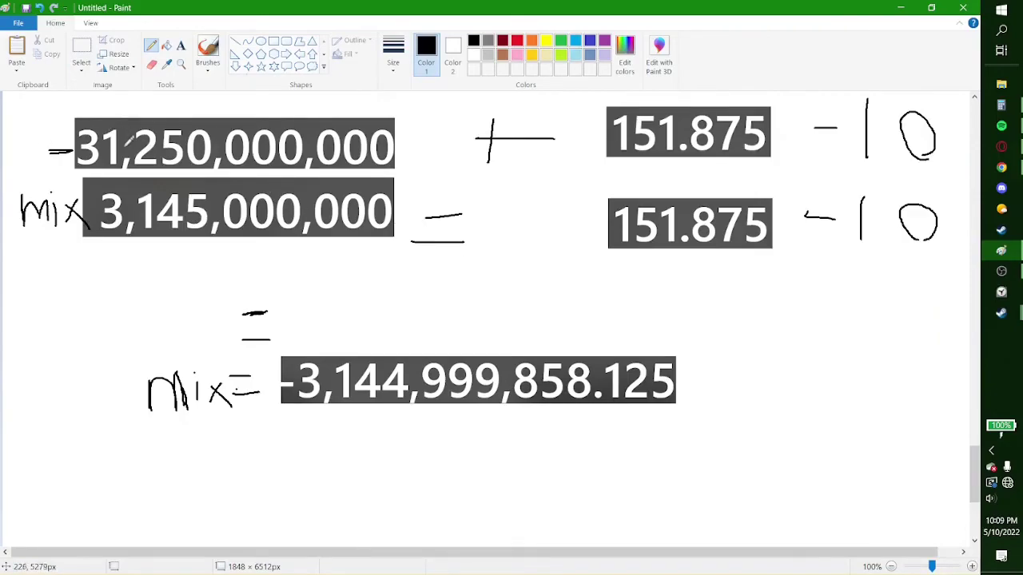
- Add 151.875 to the −31,250,000,000 product in Calculator
{"action": "key", "text": "alt+Tab"}
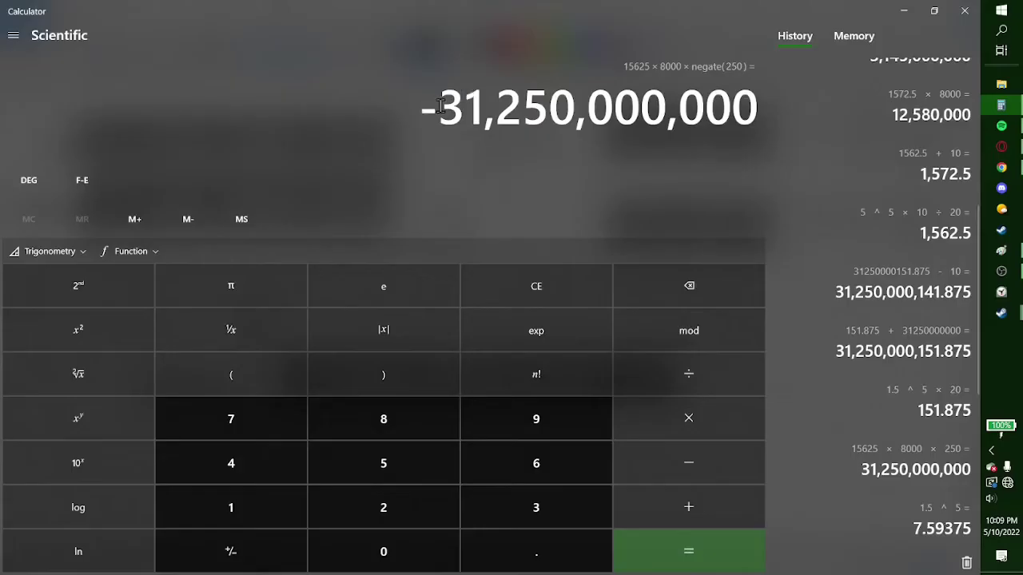
{"action": "left_click", "coordinate": [688, 515]}
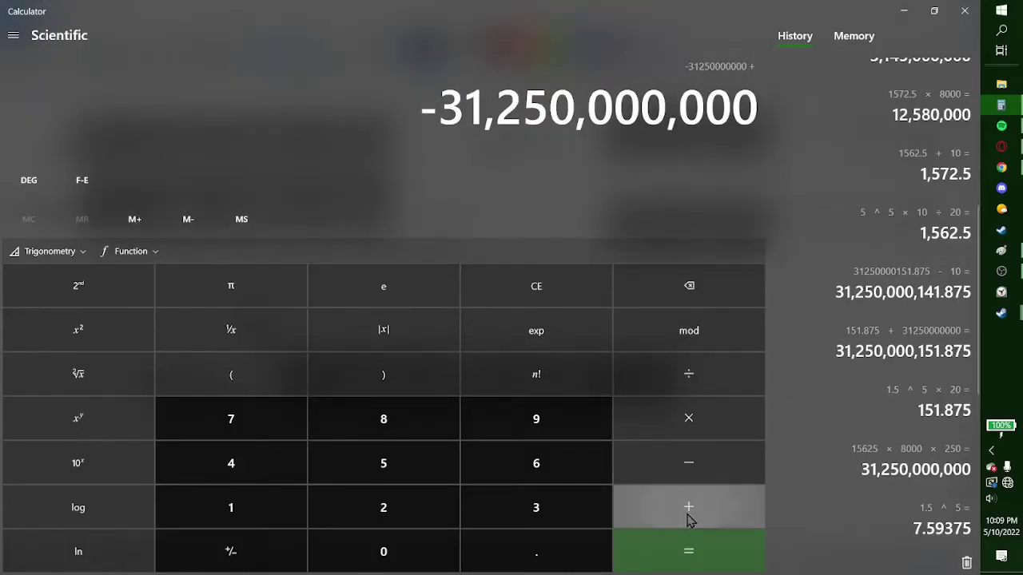
{"action": "left_click", "coordinate": [271, 515]}
{"action": "left_click", "coordinate": [382, 463]}
{"action": "left_click", "coordinate": [296, 503]}
{"action": "left_click", "coordinate": [496, 543]}
{"action": "left_click", "coordinate": [371, 424]}
{"action": "left_click", "coordinate": [289, 425]}
{"action": "left_click", "coordinate": [392, 473]}
{"action": "left_click", "coordinate": [695, 567]}
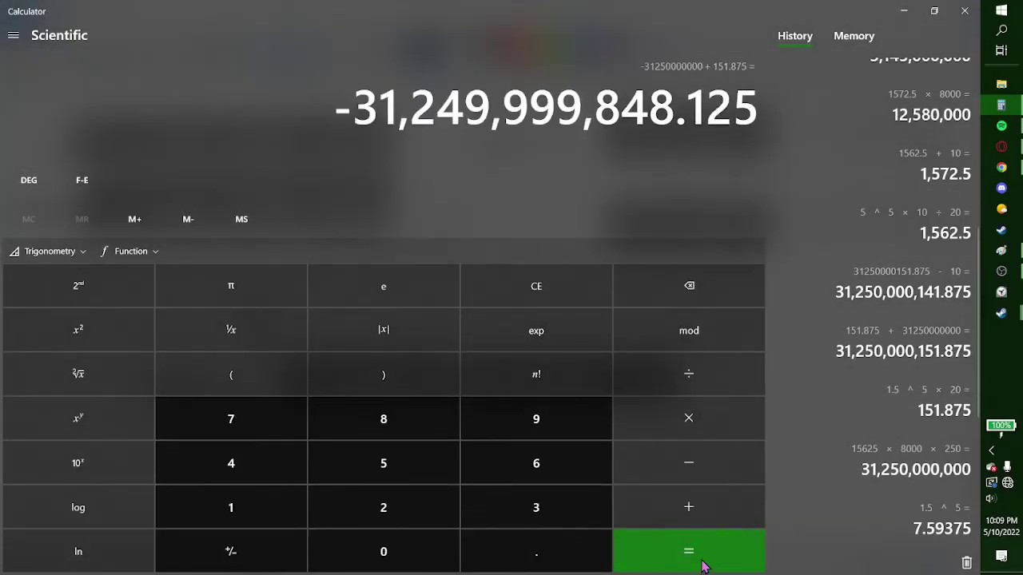
- Check the remaining term of the equation in Paint and subtract 10 from the sum in Calculator
{"action": "key", "text": "alt+Tab"}
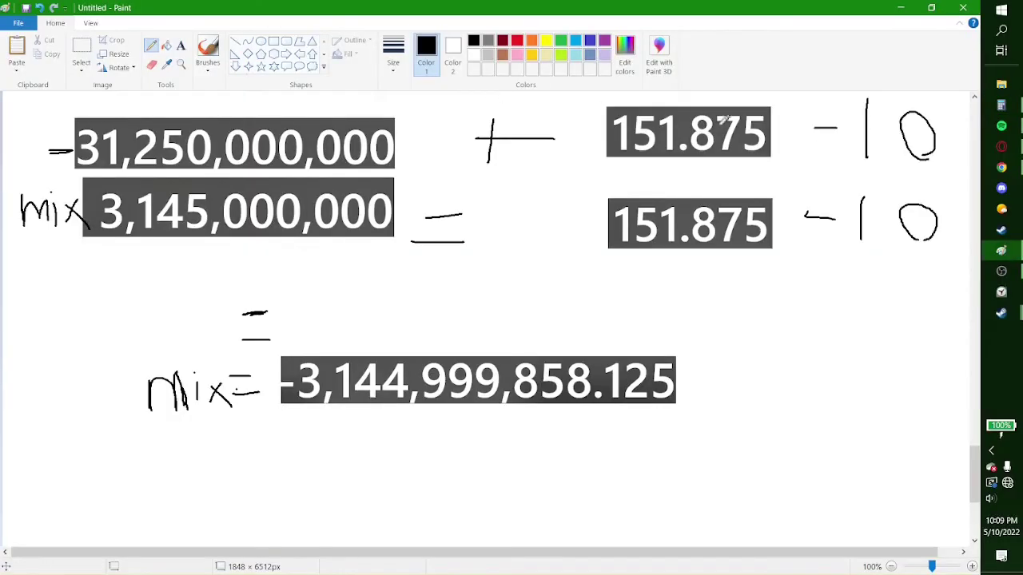
{"action": "key", "text": "alt+Tab"}
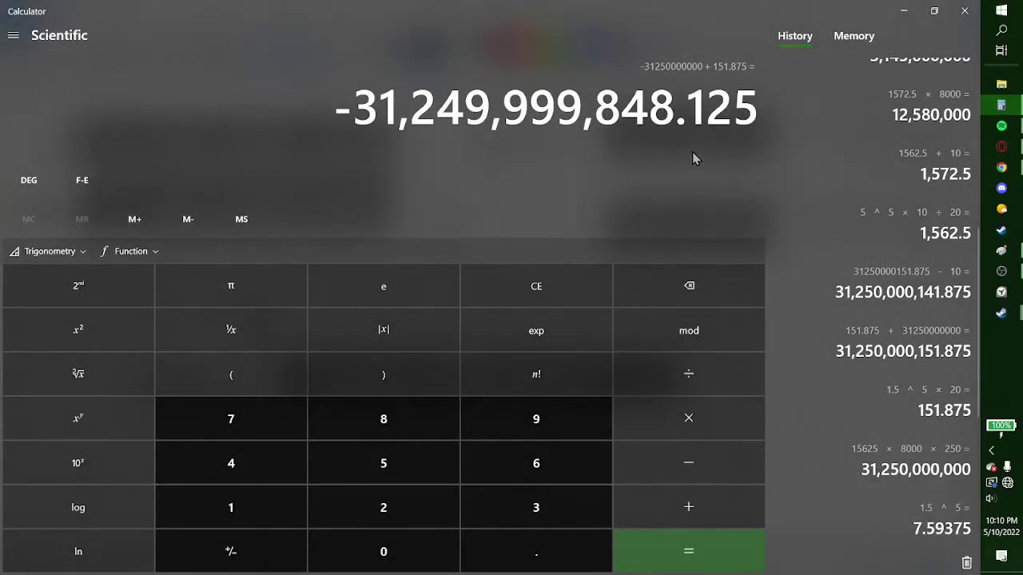
{"action": "key", "text": "alt+Tab"}
{"action": "key", "text": "alt+Tab"}
{"action": "left_click", "coordinate": [721, 466]}
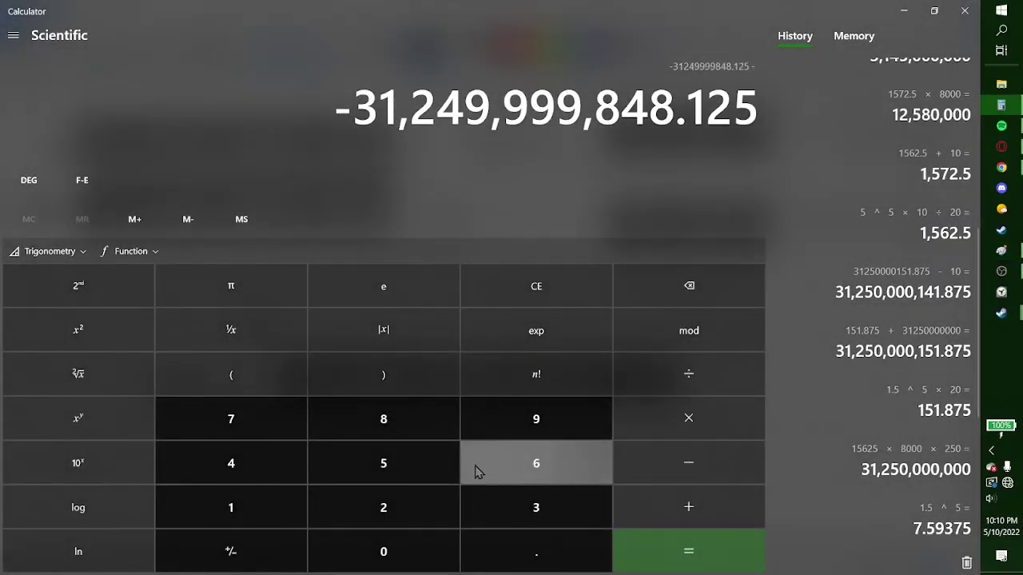
{"action": "left_click", "coordinate": [246, 515]}
{"action": "left_click", "coordinate": [372, 559]}
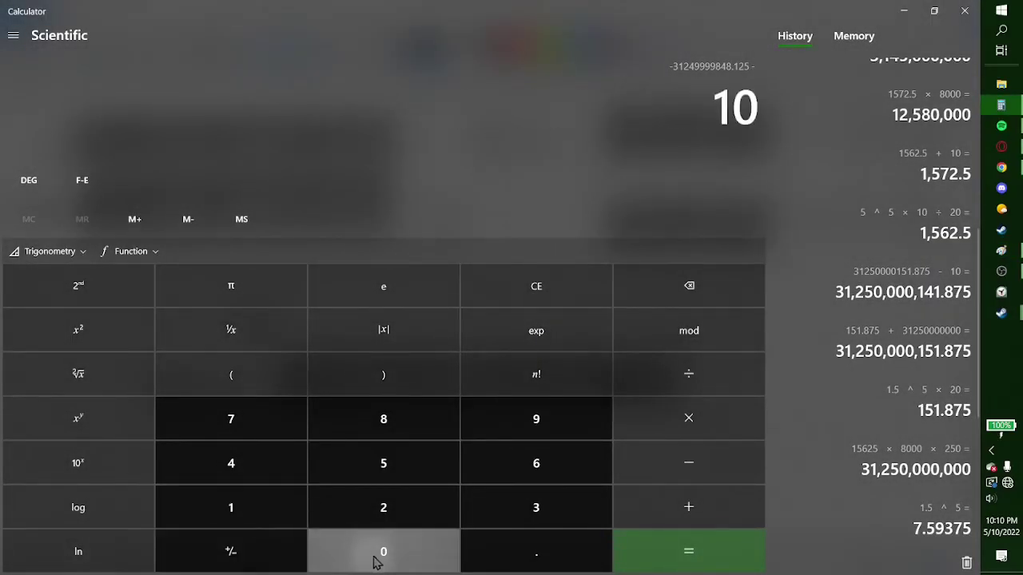
{"action": "left_click", "coordinate": [671, 551]}
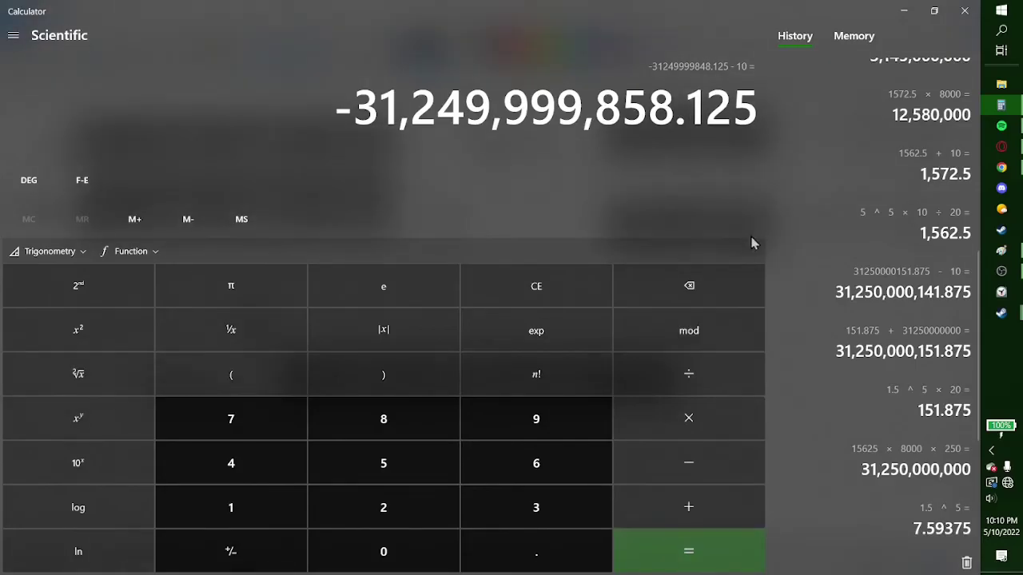
- Snip the final result from Calculator and paste it in Paint beside the equals sign above the "mix=" line
{"action": "key", "text": "alt+Tab"}
{"action": "key", "text": "alt+Tab"}
{"action": "key", "text": "super+shift+s"}
{"action": "mouse_move", "coordinate": [767, 137]}
{"action": "left_mouse_down"}
{"action": "mouse_move", "coordinate": [422, 103]}
{"action": "mouse_move", "coordinate": [324, 79]}
{"action": "left_mouse_up"}
{"action": "key", "text": "alt+Tab"}
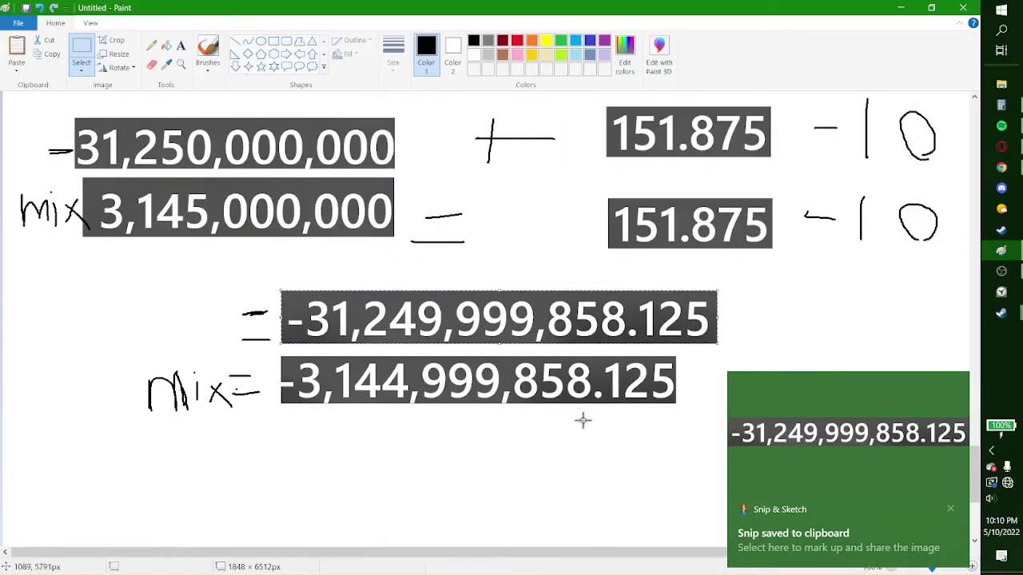